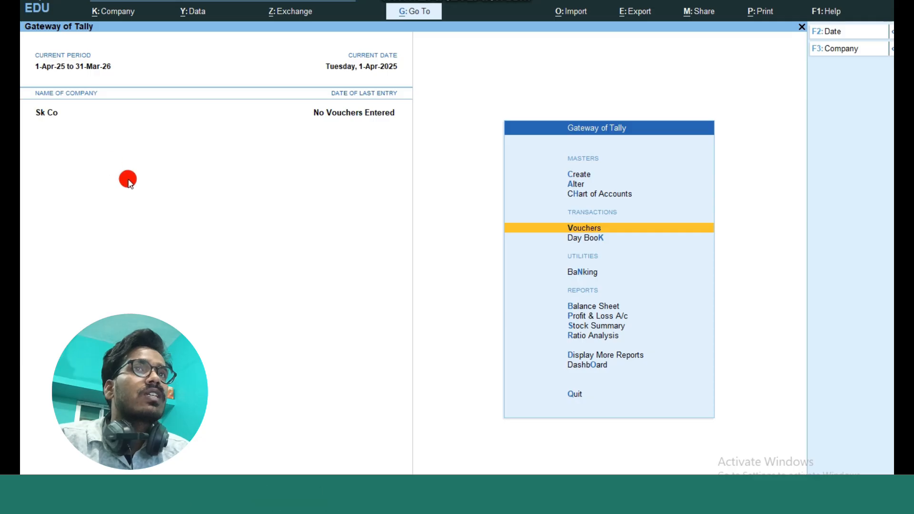
Shut the open company Sk Co and confirm closing it.
{"action": "key", "text": "F3"}
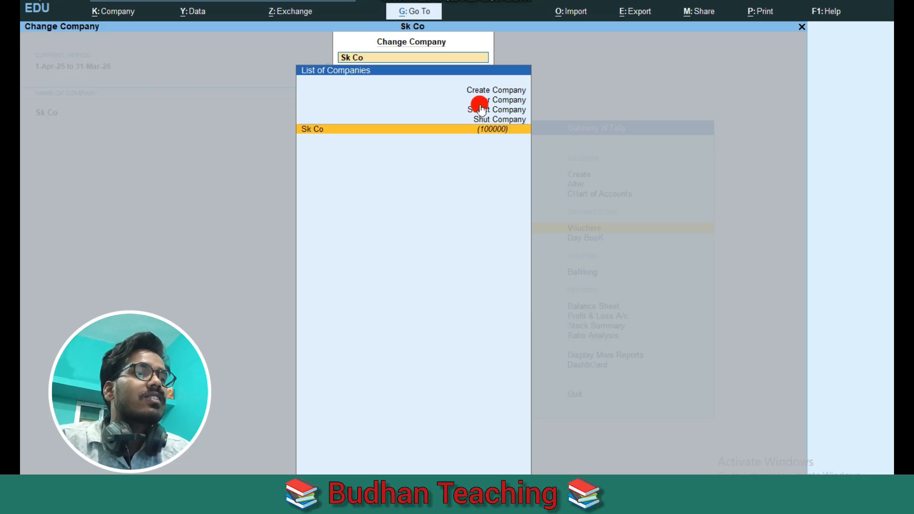
{"action": "key", "text": "Up"}
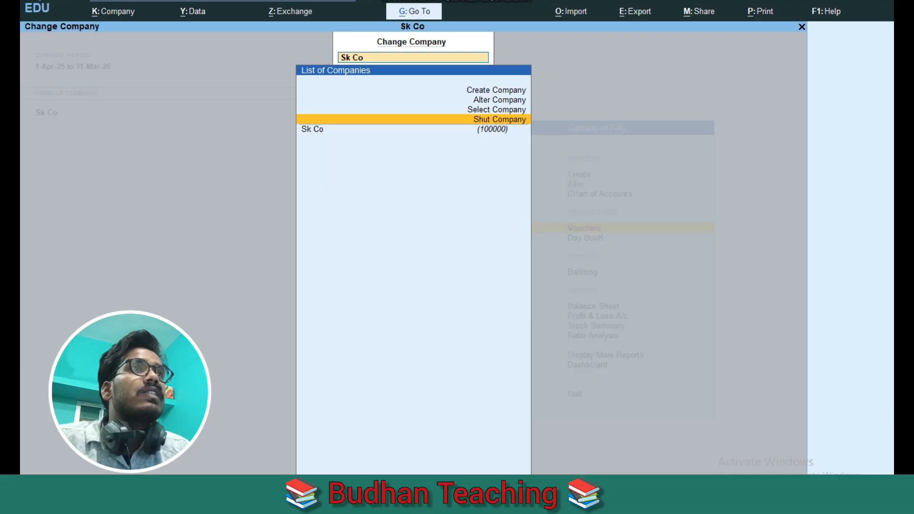
{"action": "key", "text": "Return"}
{"action": "key", "text": "Return"}
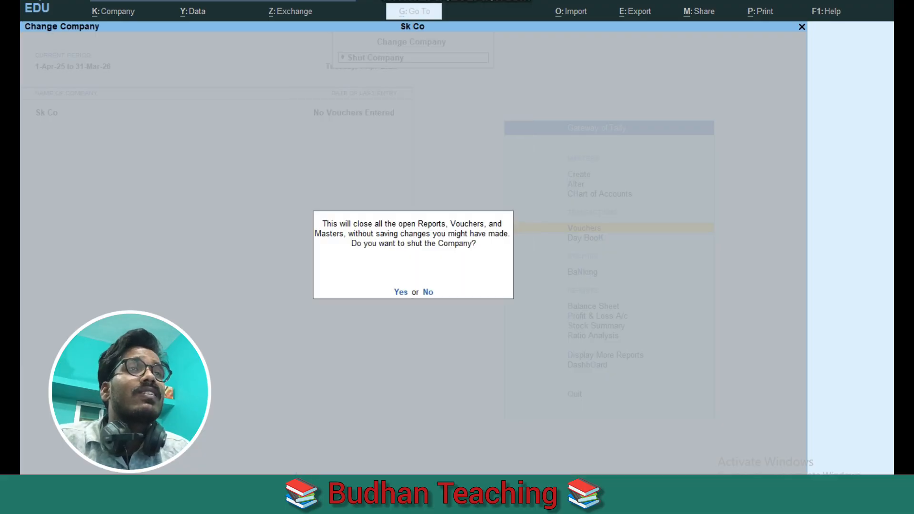
{"action": "key", "text": "Return"}
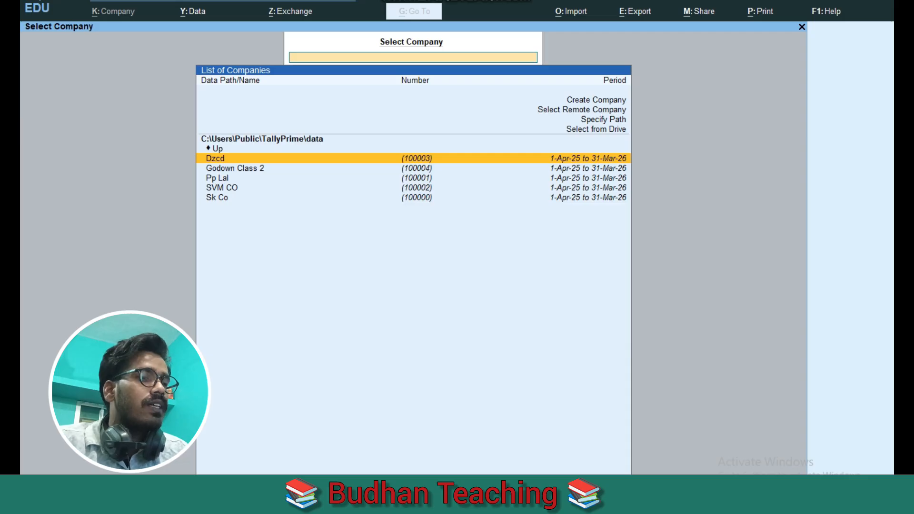
Start creating a new company named Demo Class Today, using the same mailing name and leaving the address blank.
{"action": "key", "text": "Up"}
{"action": "key", "text": "Up"}
{"action": "key", "text": "Up"}
{"action": "key", "text": "Up"}
{"action": "key", "text": "Up"}
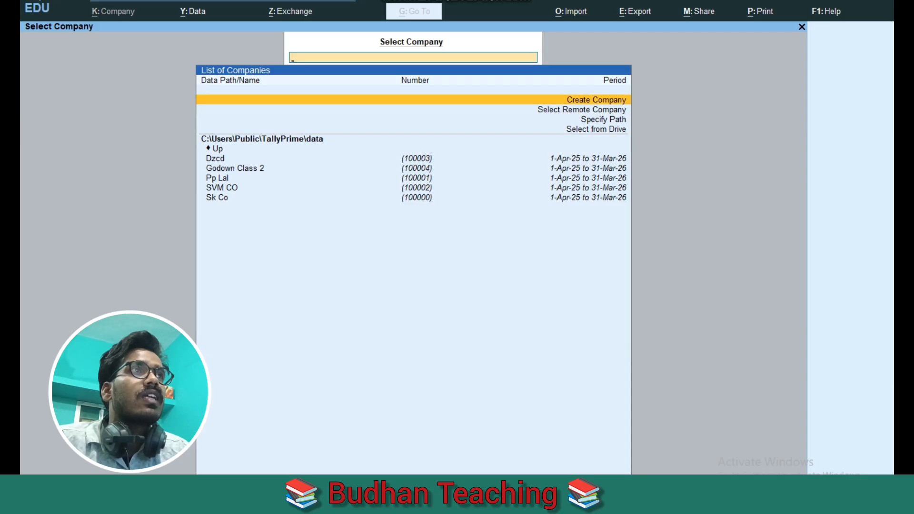
{"action": "key", "text": "Return"}
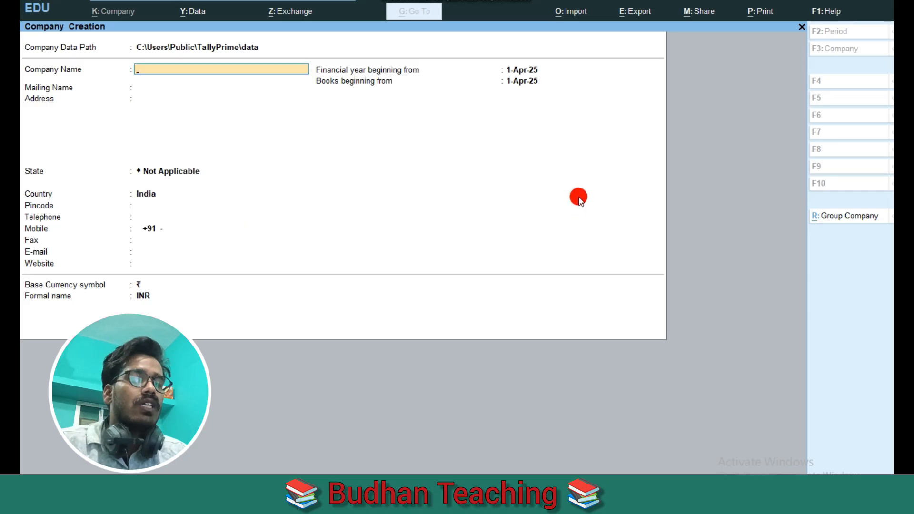
{"action": "type", "text": "D"}
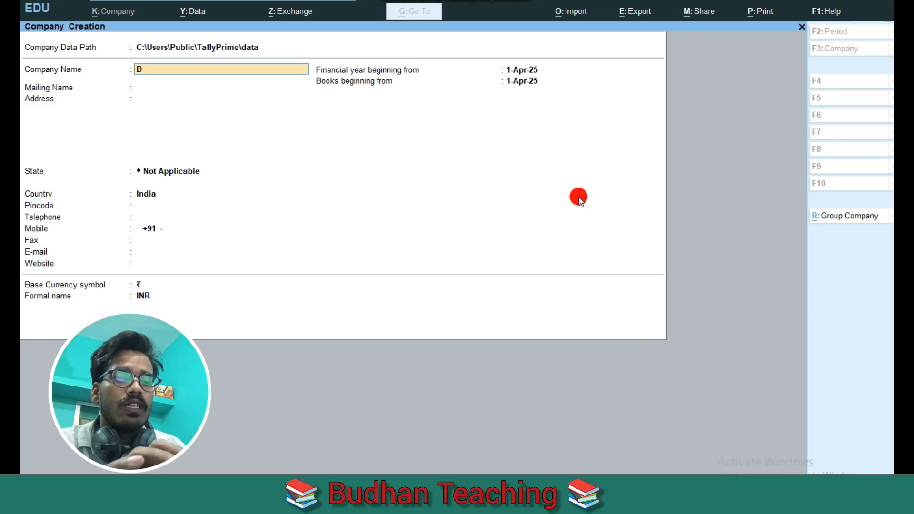
{"action": "type", "text": "emo class Today"}
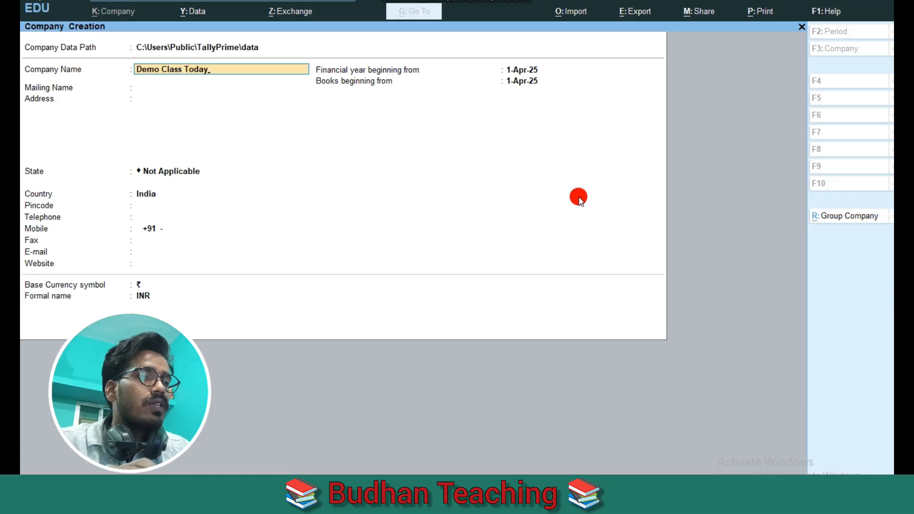
{"action": "key", "text": "Return"}
{"action": "key", "text": "Return"}
{"action": "key", "text": "Return"}
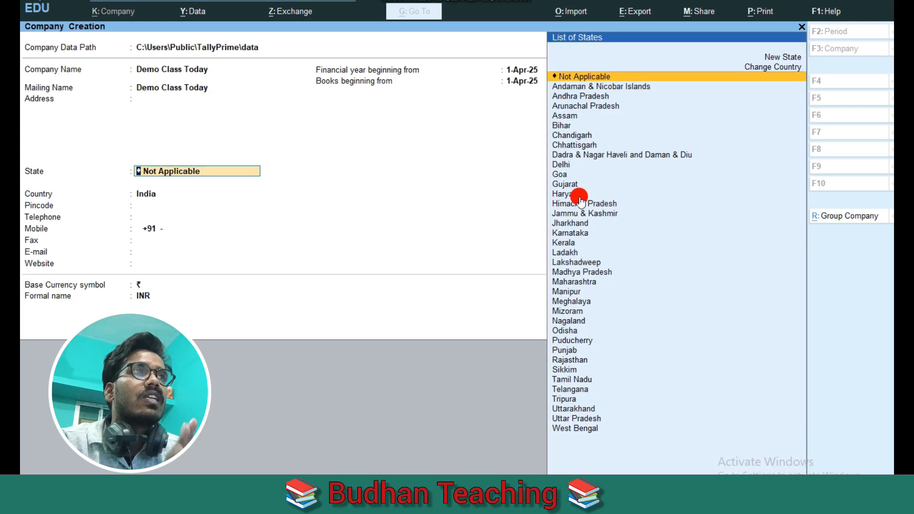
Set the company's state to West Bengal, leave the contact details blank and the currency at its default, and save the company.
{"action": "type", "text": "W"}
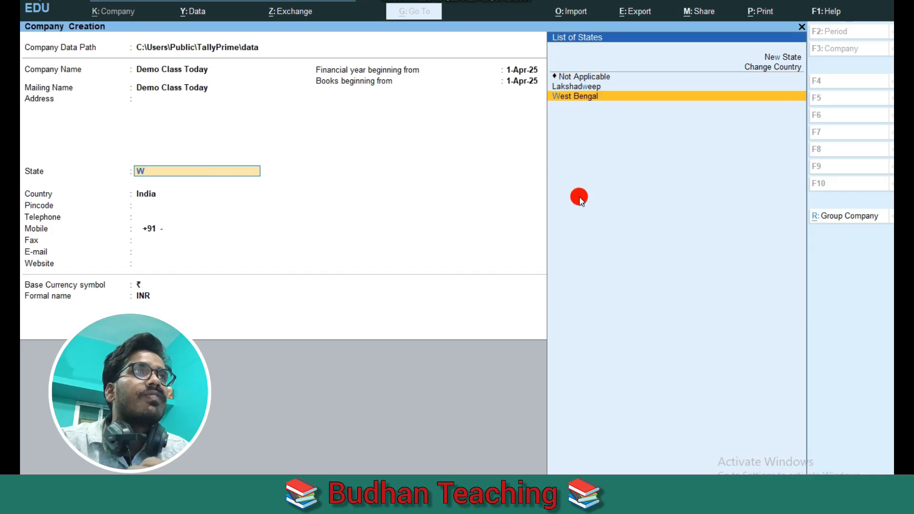
{"action": "key", "text": "Return"}
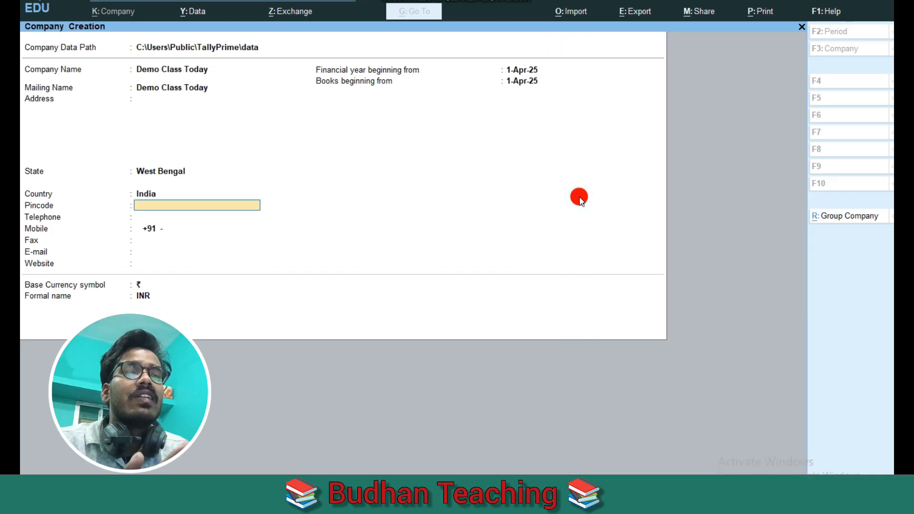
{"action": "key", "text": "Return"}
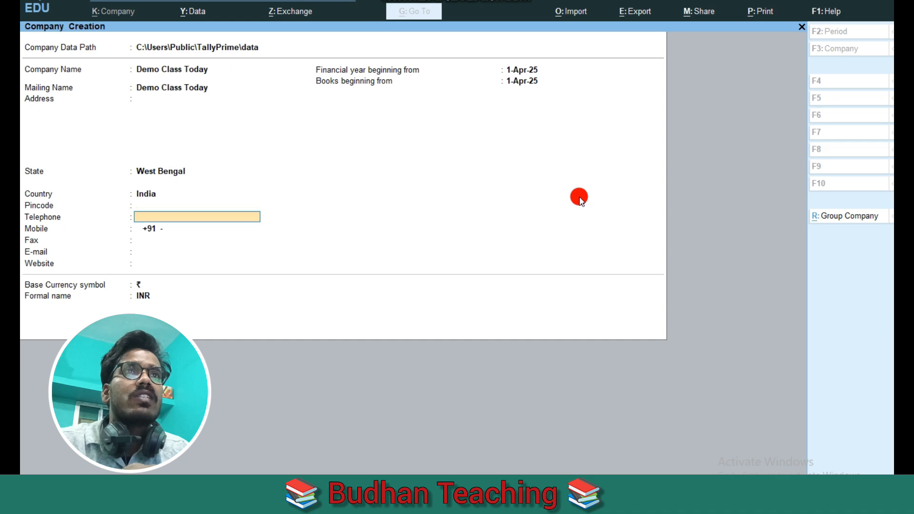
{"action": "key", "text": "Return"}
{"action": "key", "text": "Return"}
{"action": "key", "text": "Return"}
{"action": "key", "text": "Return"}
{"action": "key", "text": "Return"}
{"action": "key", "text": "Return"}
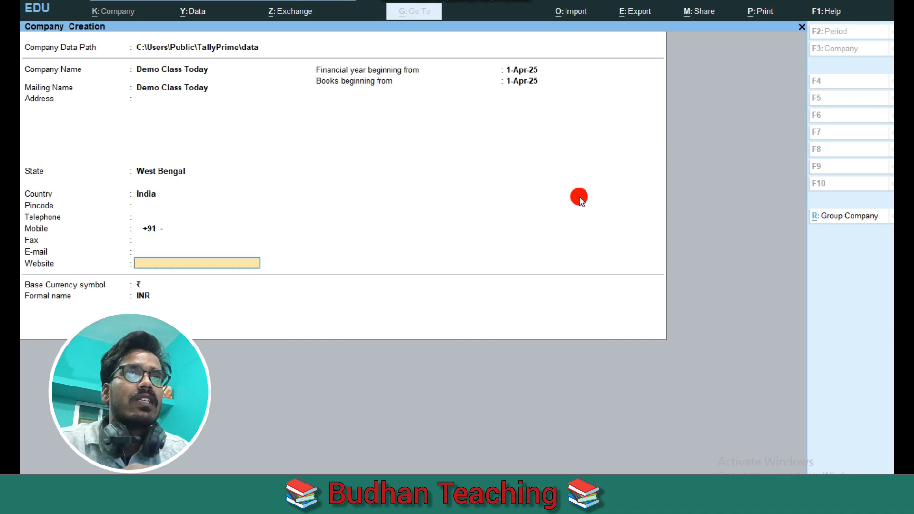
{"action": "key", "text": "Return"}
{"action": "key", "text": "Return"}
{"action": "key", "text": "Return"}
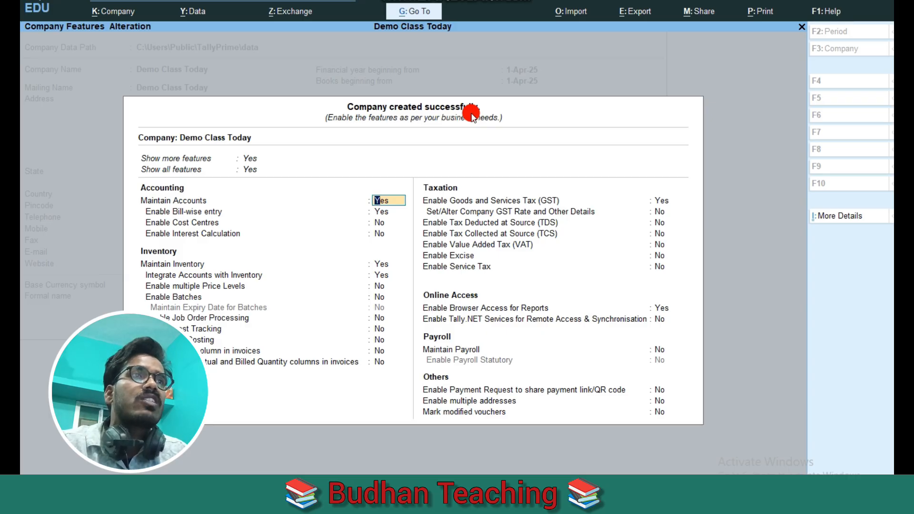
Disable Goods and Services Tax (GST) in the new company's features, keep all other features at their defaults, and save.
{"action": "key", "text": "Return"}
{"action": "key", "text": "Return"}
{"action": "key", "text": "Return"}
{"action": "key", "text": "Return"}
{"action": "key", "text": "Return"}
{"action": "key", "text": "Return"}
{"action": "key", "text": "Return"}
{"action": "key", "text": "Return"}
{"action": "key", "text": "Return"}
{"action": "key", "text": "Return"}
{"action": "key", "text": "Return"}
{"action": "key", "text": "Return"}
{"action": "key", "text": "Return"}
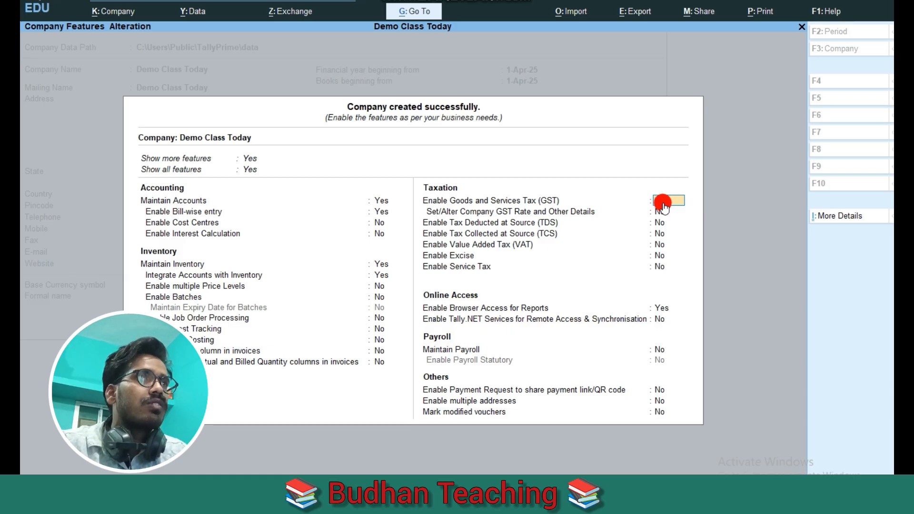
{"action": "key", "text": "n"}
{"action": "key", "text": "Return"}
{"action": "key", "text": "Return"}
{"action": "key", "text": "Return"}
{"action": "key", "text": "Return"}
{"action": "key", "text": "Return"}
{"action": "key", "text": "Return"}
{"action": "key", "text": "Return"}
{"action": "key", "text": "Return"}
{"action": "key", "text": "Return"}
{"action": "key", "text": "Return"}
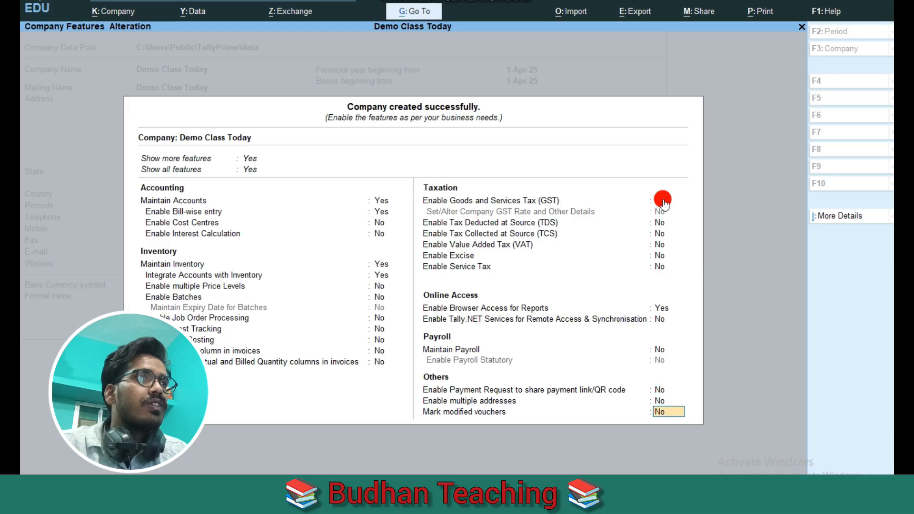
{"action": "key", "text": "Return"}
{"action": "key", "text": "Return"}
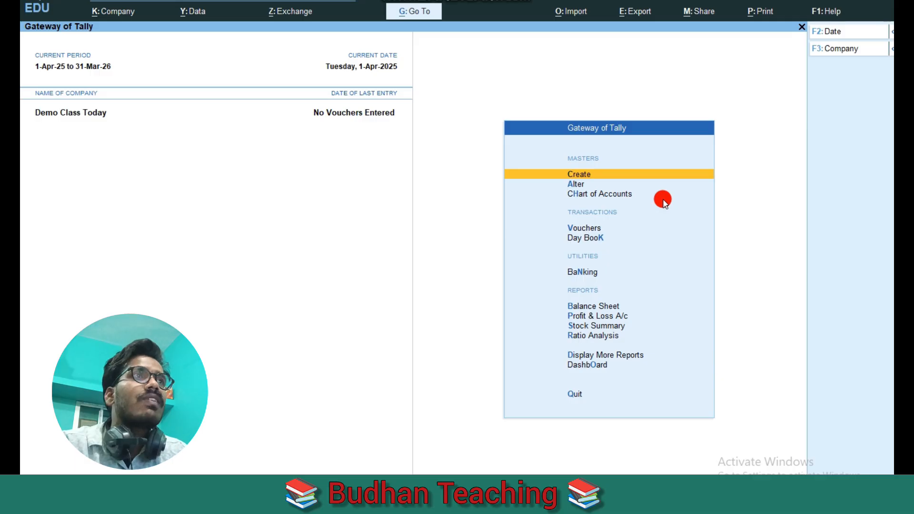
Start creating a new ledger master and name it Purchase A/c.
{"action": "key", "text": "Return"}
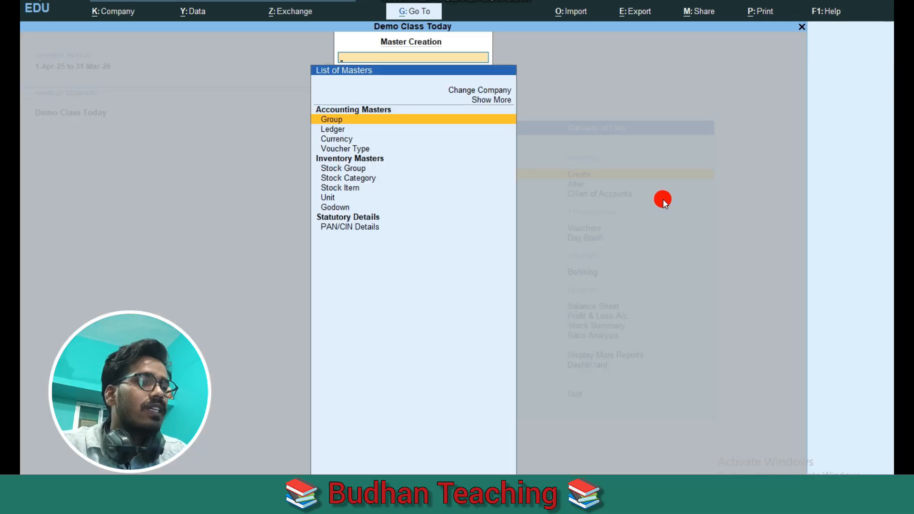
{"action": "key", "text": "Down"}
{"action": "key", "text": "Down"}
{"action": "key", "text": "Up"}
{"action": "left_click", "coordinate": [663, 199]}
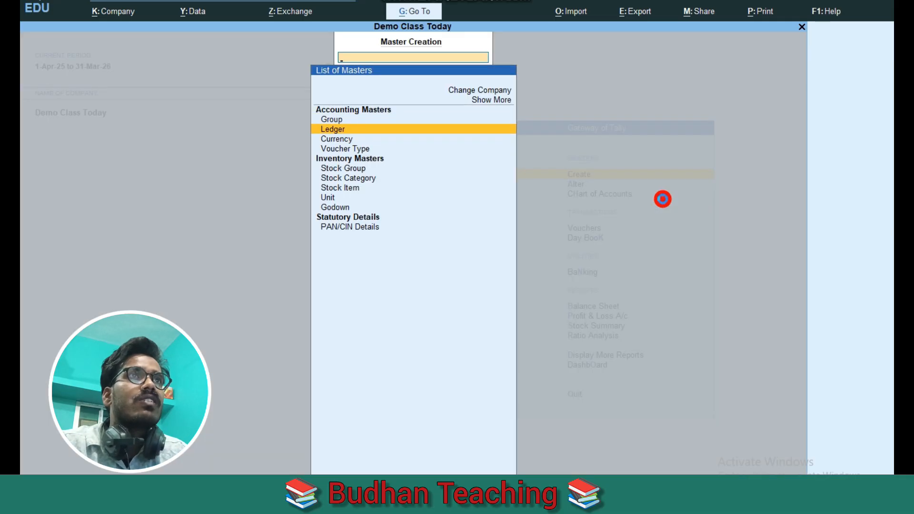
{"action": "key", "text": "Return"}
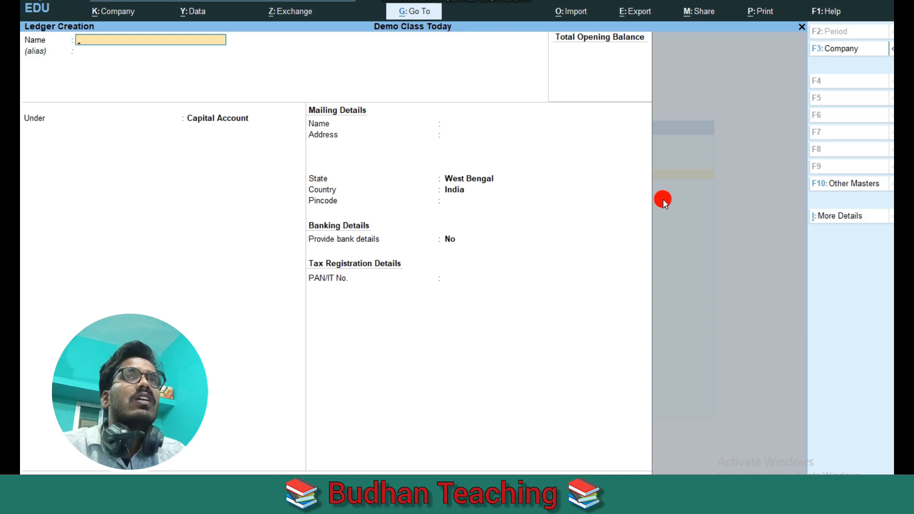
{"action": "type", "text": "Pur"}
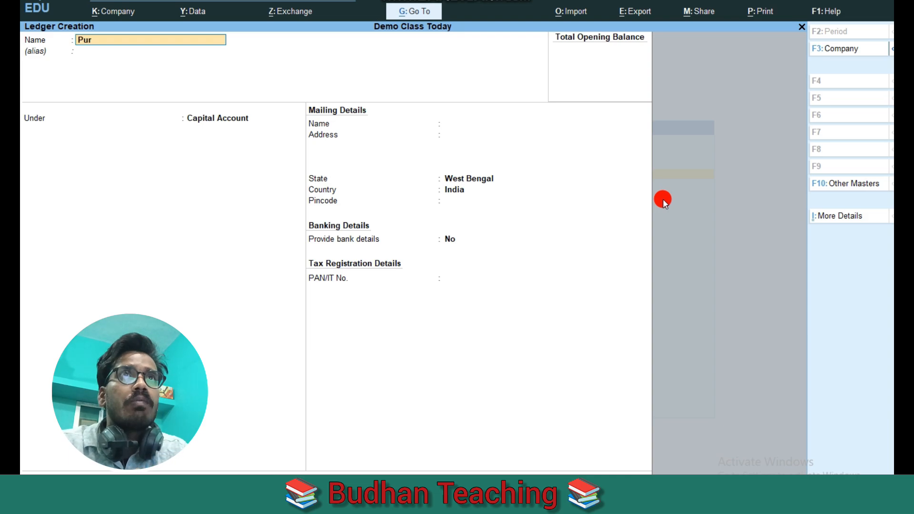
{"action": "type", "text": "chase A/c"}
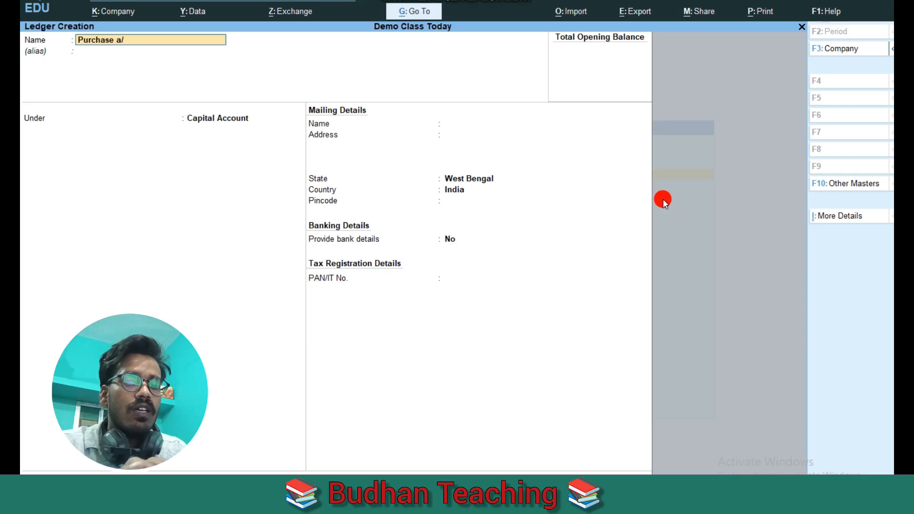
{"action": "key", "text": "Return"}
Place the Purchase A/c ledger under the Purchase Accounts group, keep the remaining defaults, and save it.
{"action": "type", "text": "P"}
{"action": "key", "text": "Down"}
{"action": "key", "text": "Down"}
{"action": "key", "text": "Down"}
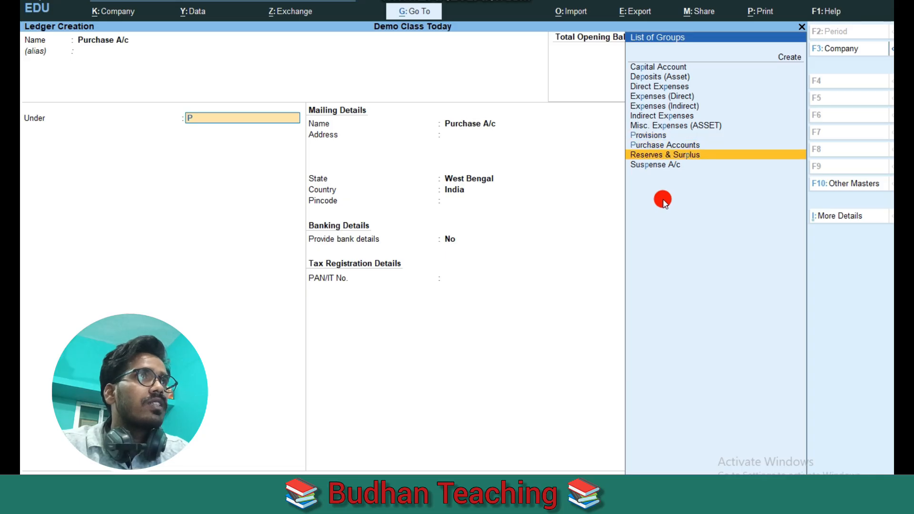
{"action": "key", "text": "Up"}
{"action": "key", "text": "Return"}
{"action": "key", "text": "Return"}
{"action": "key", "text": "Return"}
{"action": "key", "text": "Return"}
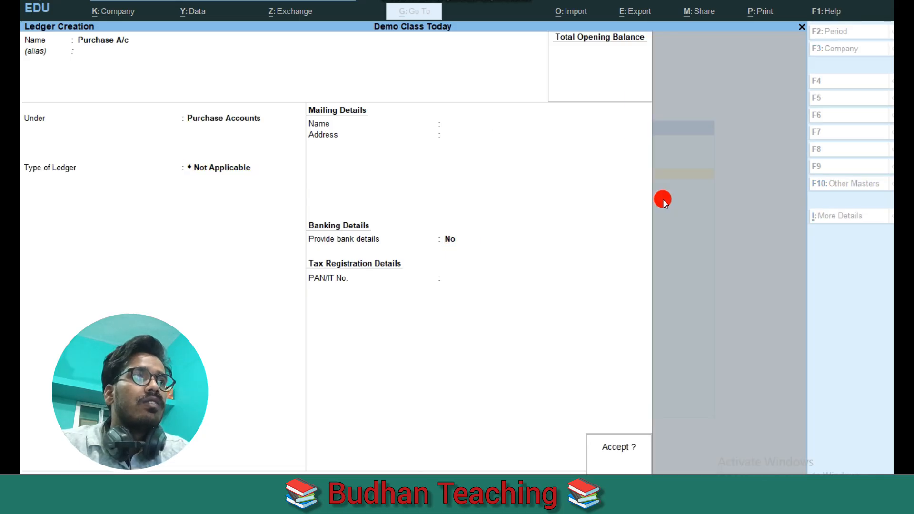
{"action": "key", "text": "Return"}
Create a ledger named Sales A/c under the Sales Accounts group and save it.
{"action": "type", "text": "Sales a/c"}
{"action": "key", "text": "Return"}
{"action": "type", "text": "S"}
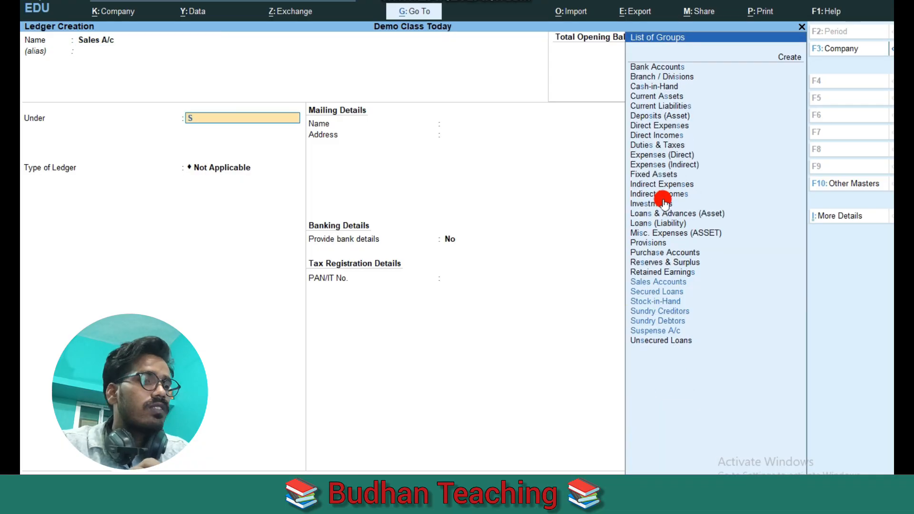
{"action": "key", "text": "Return"}
{"action": "key", "text": "Return"}
{"action": "key", "text": "Return"}
{"action": "key", "text": "Return"}
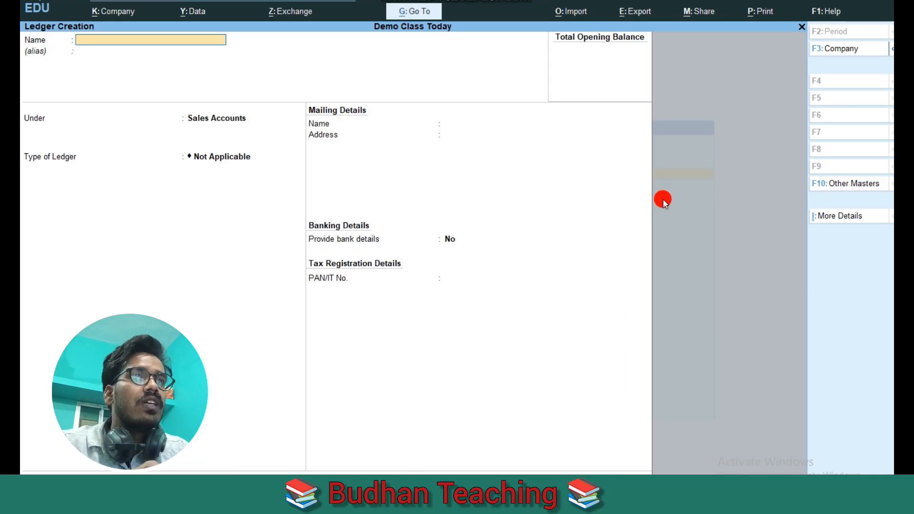
Create a ledger named Purchase Return A/c under the Purchase Accounts group and save it.
{"action": "type", "text": "Purchase Return A/c"}
{"action": "key", "text": "Return"}
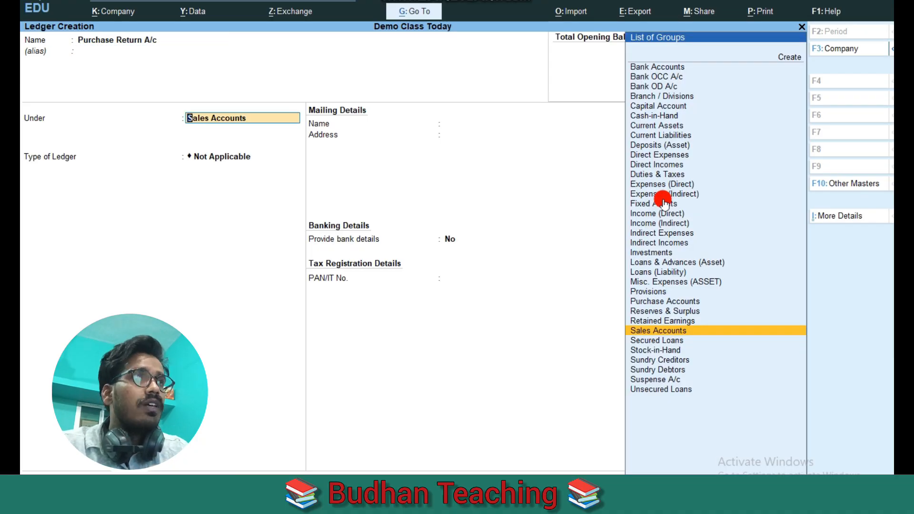
{"action": "type", "text": "P"}
{"action": "key", "text": "Down"}
{"action": "key", "text": "Down"}
{"action": "key", "text": "Up"}
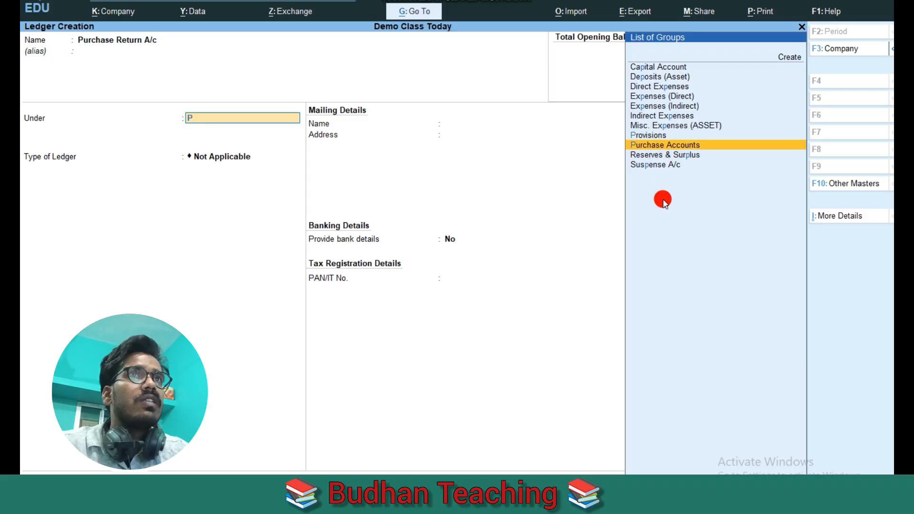
{"action": "key", "text": "Return"}
{"action": "key", "text": "Return"}
{"action": "key", "text": "Return"}
{"action": "key", "text": "Return"}
Create a ledger named Sales Return A/c under the Sales Accounts group and save it.
{"action": "type", "text": "Sales Return a"}
{"action": "key", "text": "BackSpace"}
{"action": "type", "text": "A/c"}
{"action": "key", "text": "Return"}
{"action": "key", "text": "Return"}
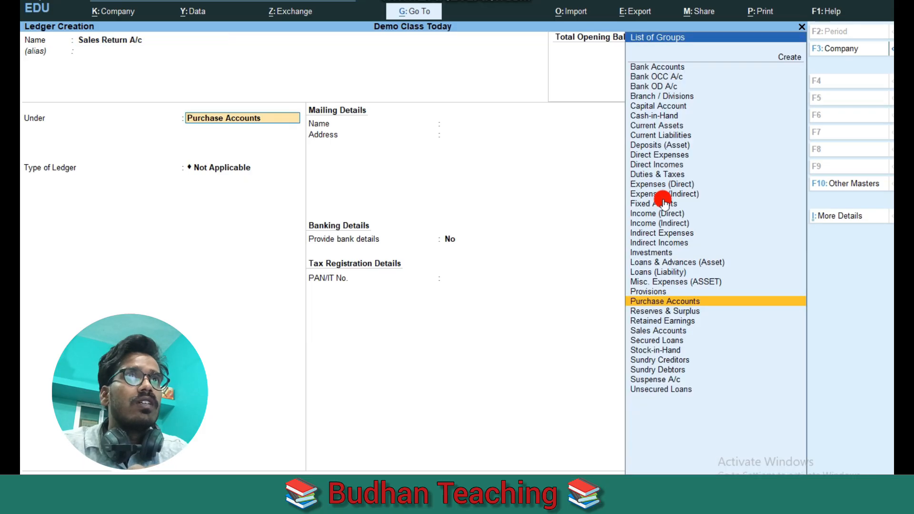
{"action": "type", "text": "S"}
{"action": "key", "text": "Down"}
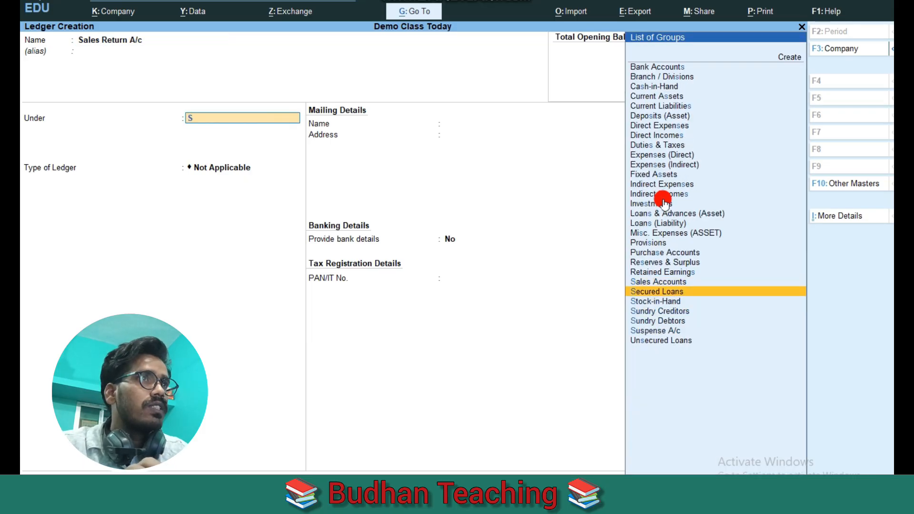
{"action": "key", "text": "Up"}
{"action": "key", "text": "Return"}
{"action": "key", "text": "Return"}
{"action": "key", "text": "Return"}
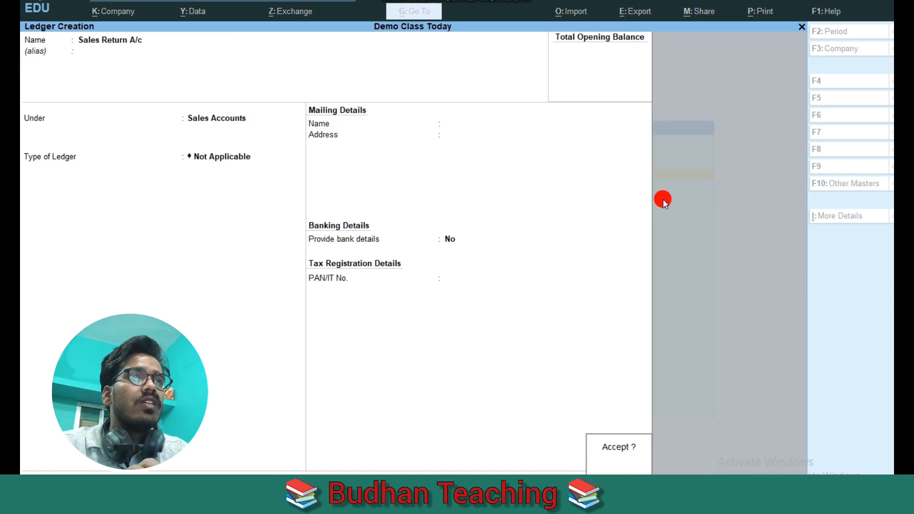
{"action": "key", "text": "Return"}
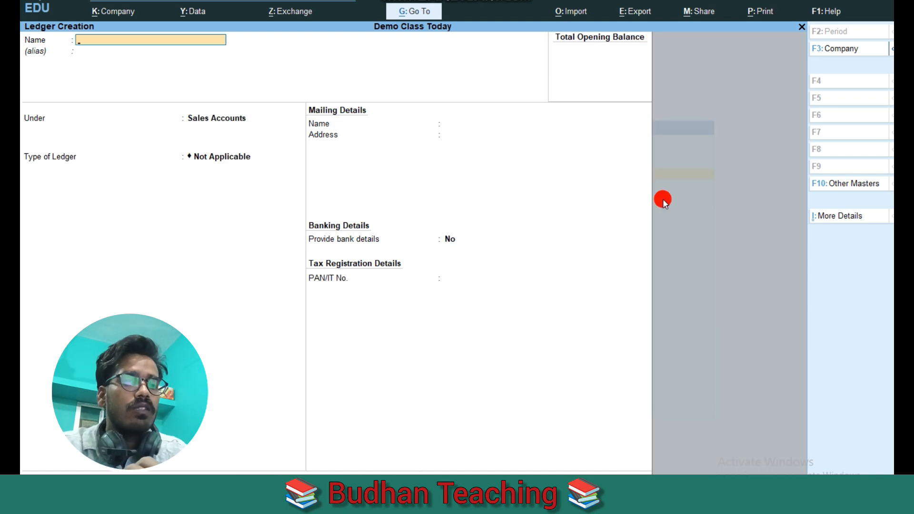
Name a new ledger Ram Hardware and place it under the Sundry Creditors group.
{"action": "type", "text": "Ram H"}
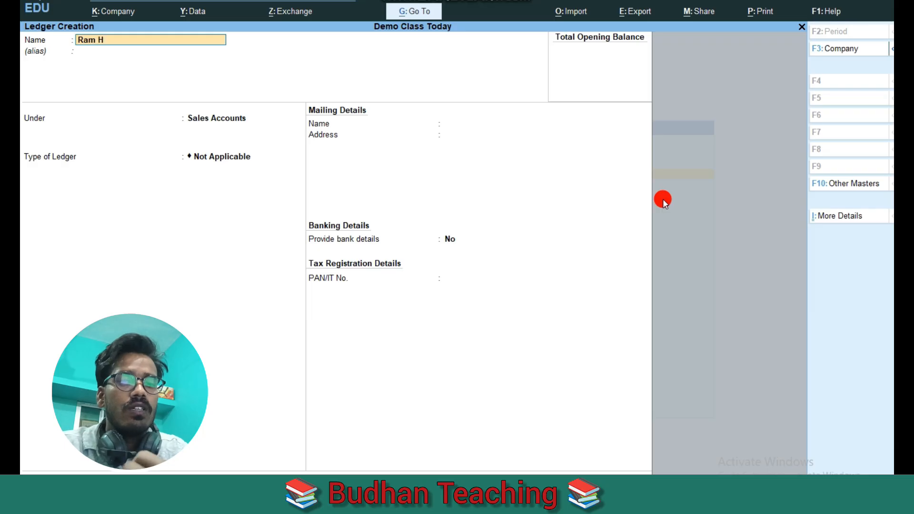
{"action": "type", "text": "ardware"}
{"action": "key", "text": "Return"}
{"action": "key", "text": "Return"}
{"action": "type", "text": "S"}
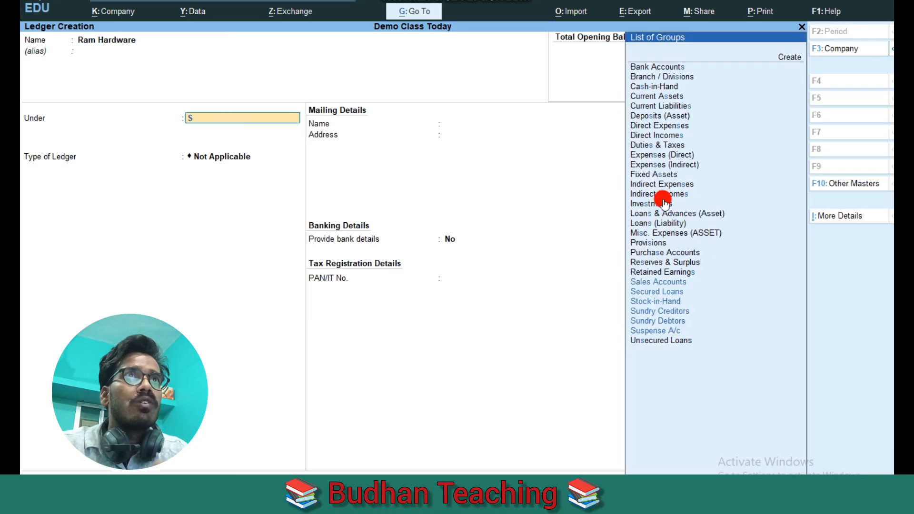
{"action": "key", "text": "Down"}
{"action": "key", "text": "Down"}
{"action": "key", "text": "Down"}
{"action": "key", "text": "Return"}
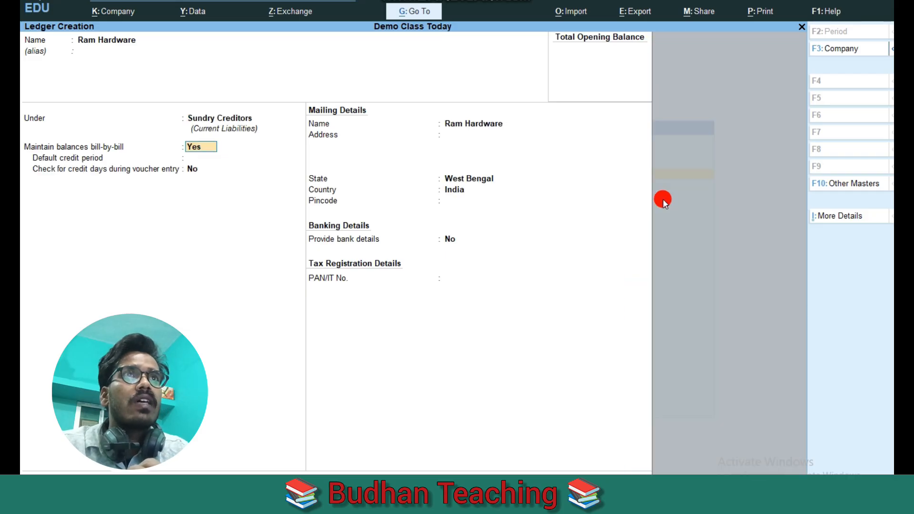
Keep the remaining defaults for the Ram Hardware ledger and save it.
{"action": "key", "text": "Return"}
{"action": "key", "text": "Return"}
{"action": "key", "text": "Return"}
{"action": "key", "text": "Return"}
{"action": "key", "text": "Return"}
{"action": "key", "text": "Return"}
{"action": "key", "text": "Return"}
{"action": "key", "text": "Return"}
{"action": "key", "text": "Return"}
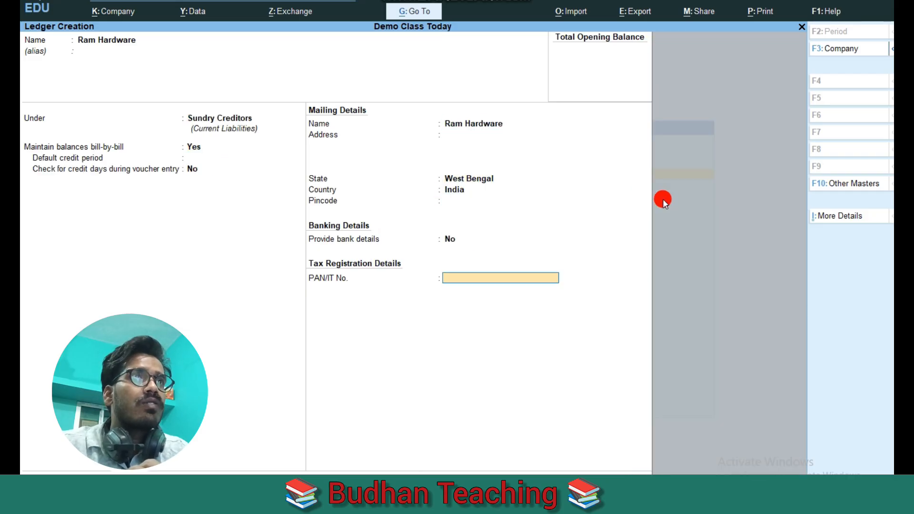
{"action": "key", "text": "Return"}
Name a new ledger with the customer's full name and place it under the Sundry Debtors group.
{"action": "type", "text": "Mr."}
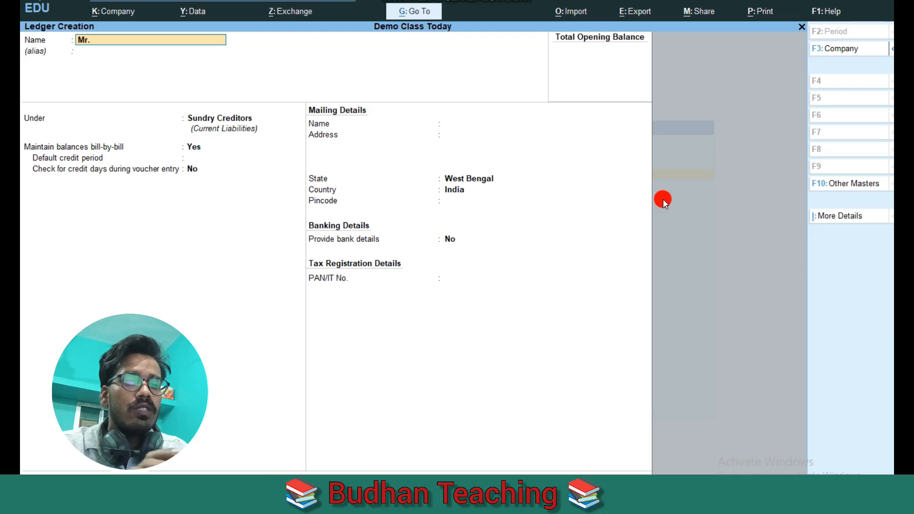
{"action": "type", "text": " Sumi"}
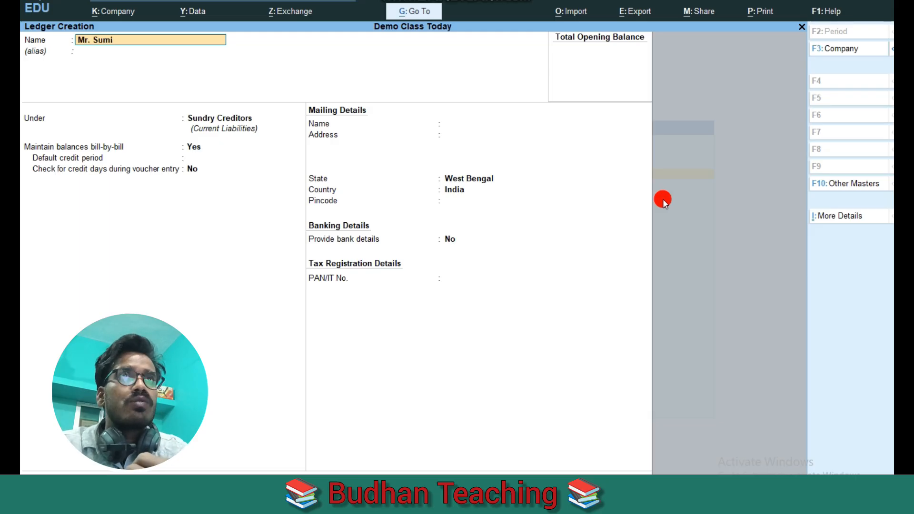
{"action": "type", "text": "t Saha"}
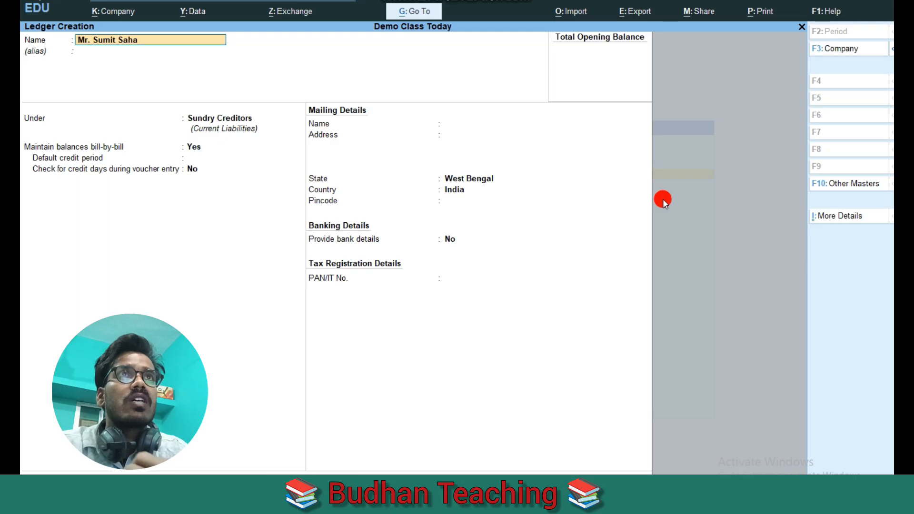
{"action": "key", "text": "Return"}
{"action": "key", "text": "Return"}
{"action": "type", "text": "S"}
{"action": "key", "text": "Down"}
{"action": "key", "text": "Down"}
{"action": "key", "text": "Down"}
{"action": "key", "text": "Down"}
{"action": "key", "text": "Return"}
Keep the remaining defaults for the customer's ledger, save it, and leave ledger creation.
{"action": "key", "text": "Return"}
{"action": "key", "text": "Return"}
{"action": "key", "text": "Return"}
{"action": "key", "text": "Return"}
{"action": "key", "text": "Return"}
{"action": "key", "text": "Return"}
{"action": "key", "text": "Return"}
{"action": "key", "text": "Return"}
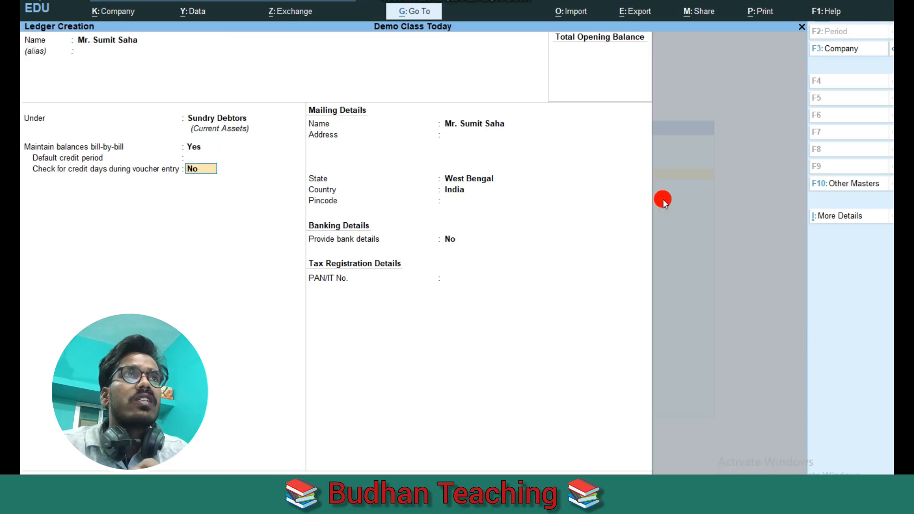
{"action": "key", "text": "Return"}
{"action": "key", "text": "Return"}
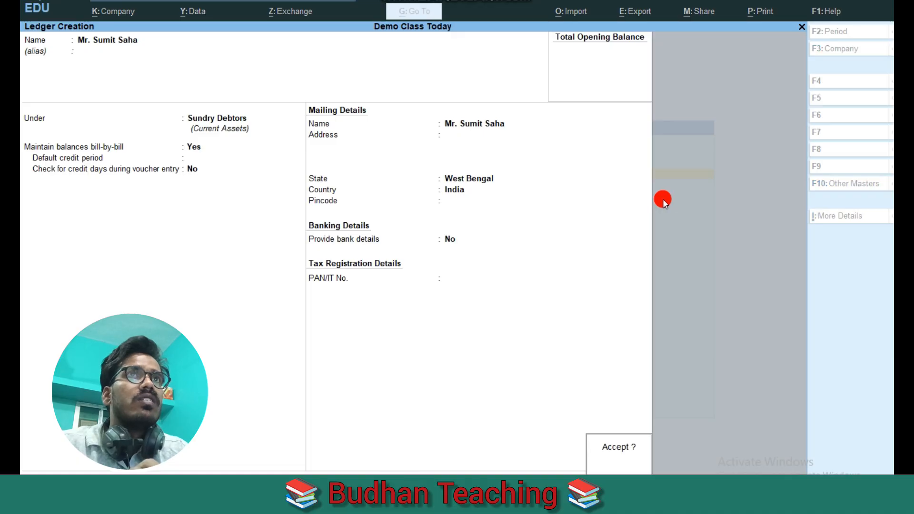
{"action": "key", "text": "Return"}
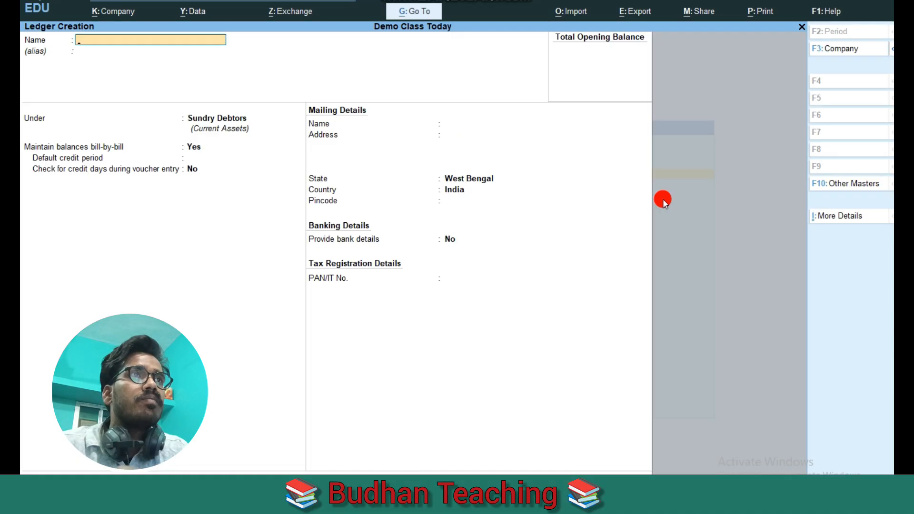
{"action": "key", "text": "Escape"}
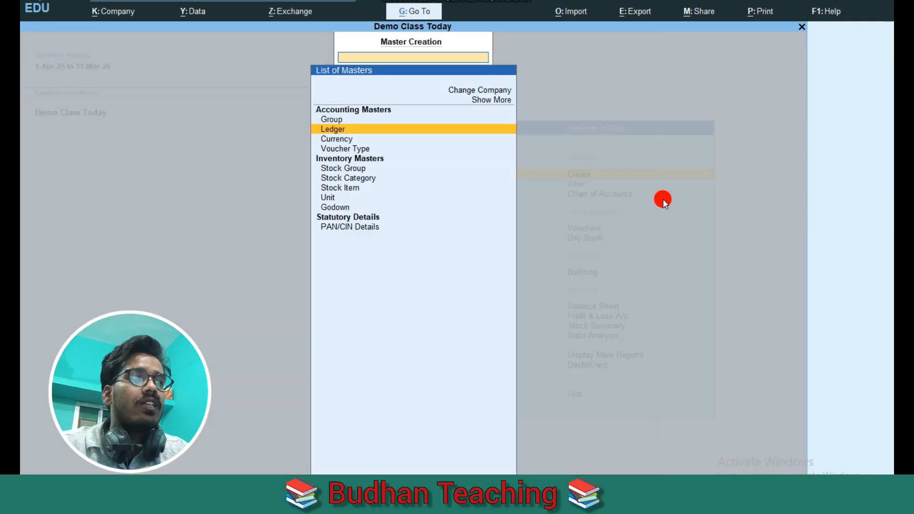
Create a simple unit of measure with the symbol pcs and 0 decimal places, save it, and leave unit creation.
{"action": "key", "text": "Down"}
{"action": "key", "text": "Down"}
{"action": "key", "text": "Down"}
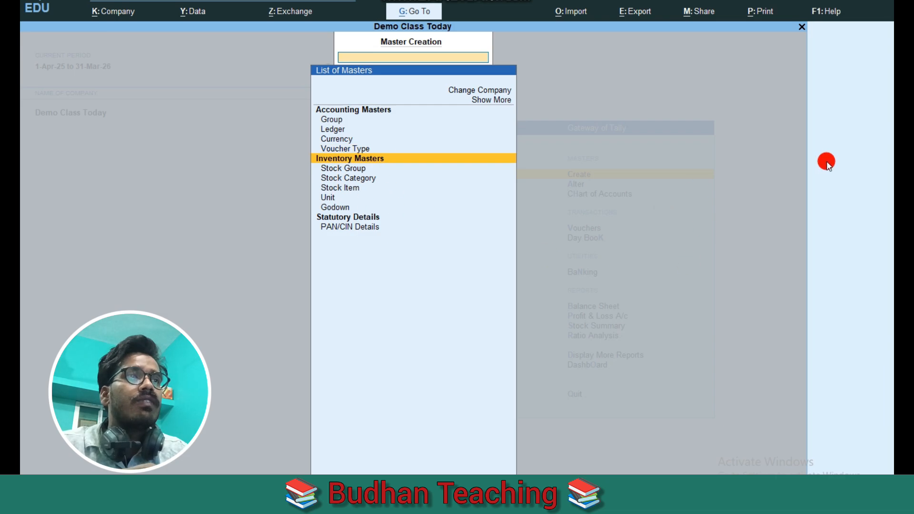
{"action": "key", "text": "Down"}
{"action": "key", "text": "Down"}
{"action": "key", "text": "Down"}
{"action": "key", "text": "Down"}
{"action": "key", "text": "Return"}
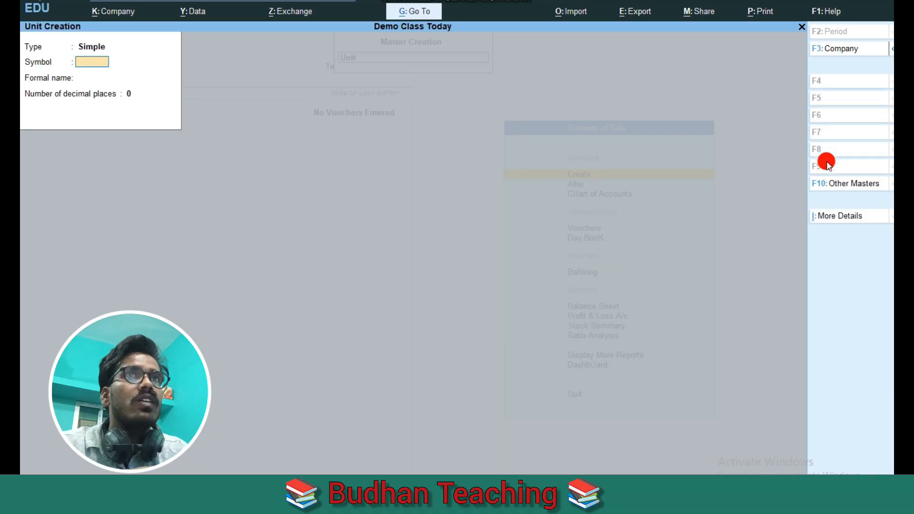
{"action": "type", "text": "pcs"}
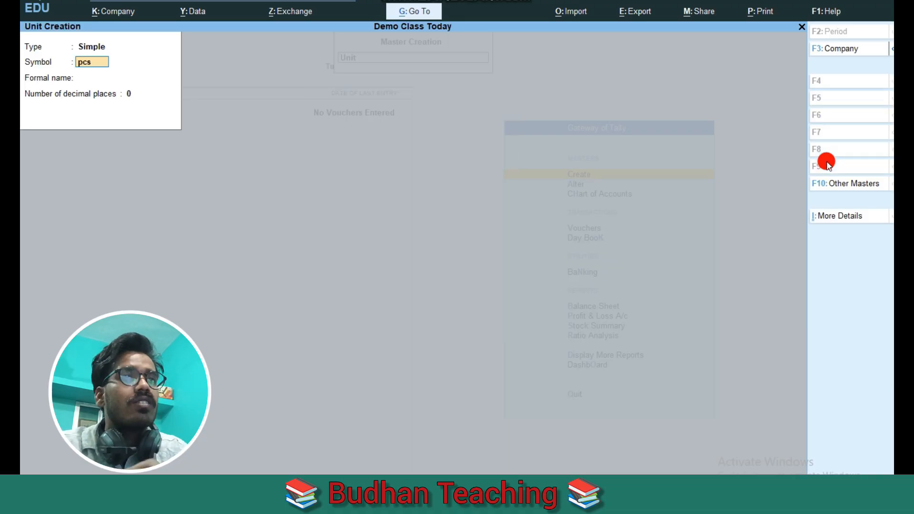
{"action": "key", "text": "Return"}
{"action": "key", "text": "Return"}
{"action": "key", "text": "Return"}
{"action": "key", "text": "Return"}
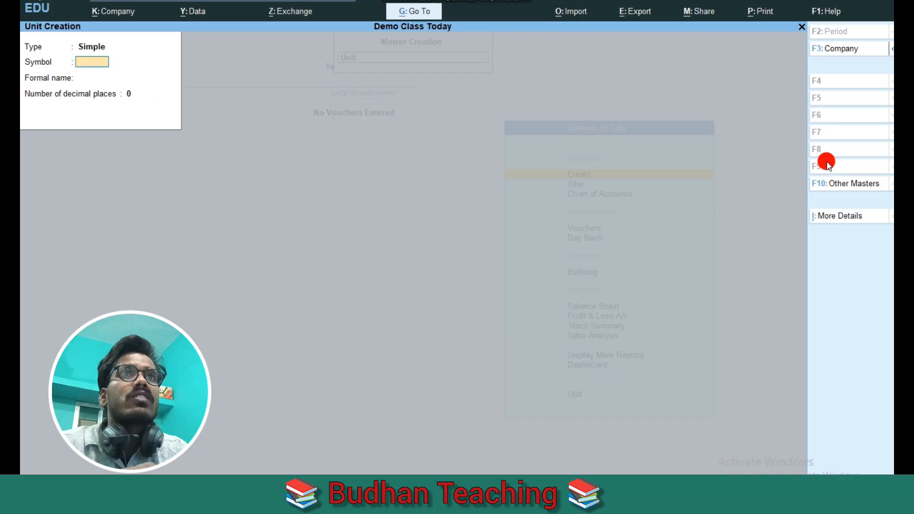
{"action": "key", "text": "Escape"}
{"action": "key", "text": "Return"}
Create a stock group named Perfume under Primary without adding item quantities, and save it.
{"action": "key", "text": "Up"}
{"action": "key", "text": "Up"}
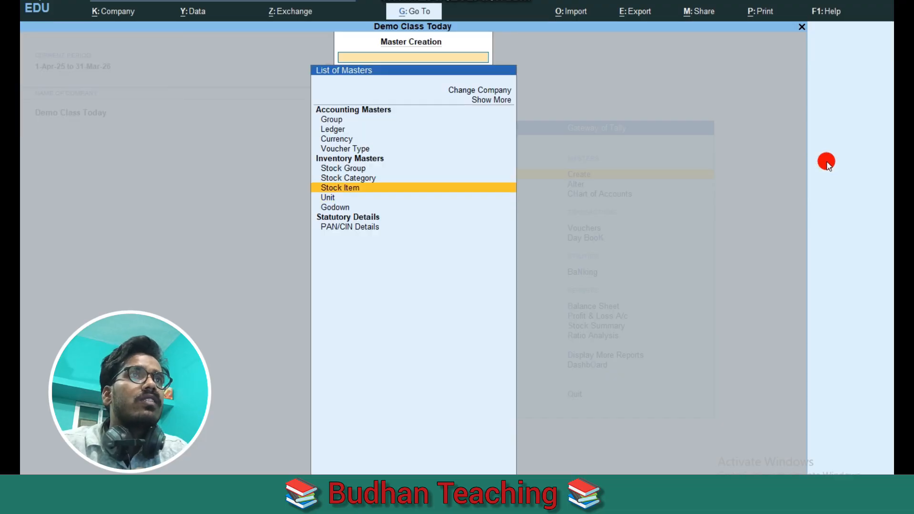
{"action": "key", "text": "Up"}
{"action": "key", "text": "Return"}
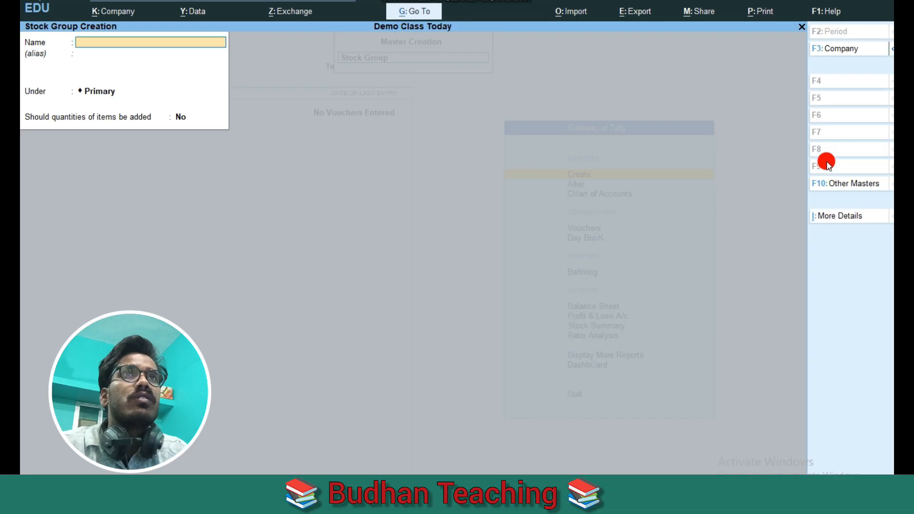
{"action": "type", "text": "Perfume"}
{"action": "key", "text": "Return"}
{"action": "key", "text": "Return"}
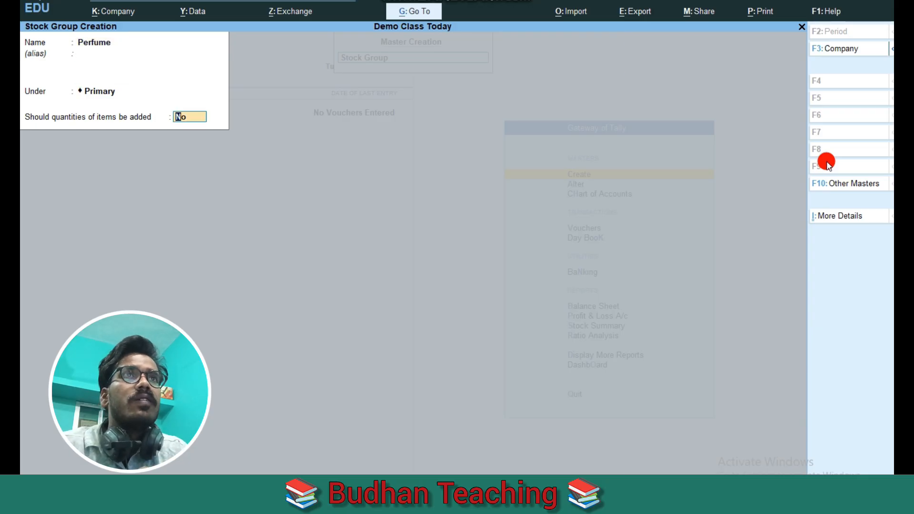
{"action": "key", "text": "Return"}
{"action": "key", "text": "Escape"}
{"action": "key", "text": "y"}
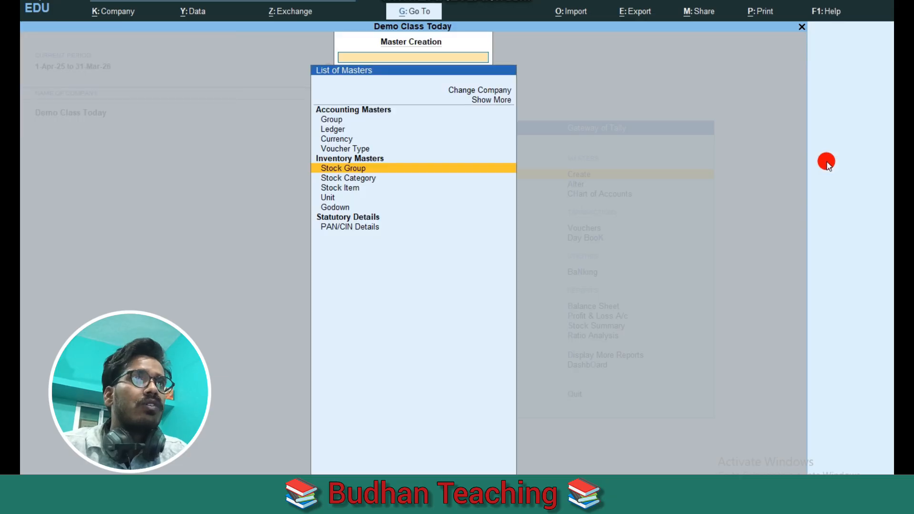
Start a stock item named Setwet and place it under the Perfume stock group.
{"action": "key", "text": "Down"}
{"action": "key", "text": "Down"}
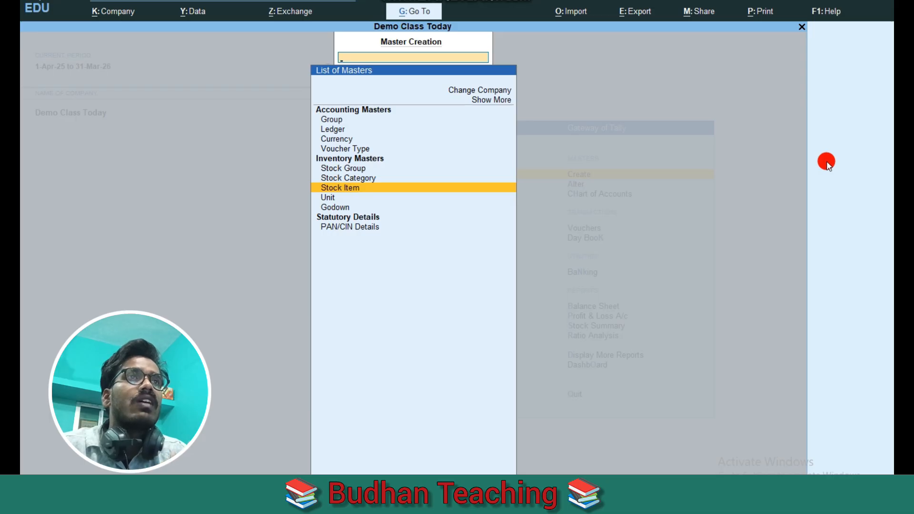
{"action": "key", "text": "Return"}
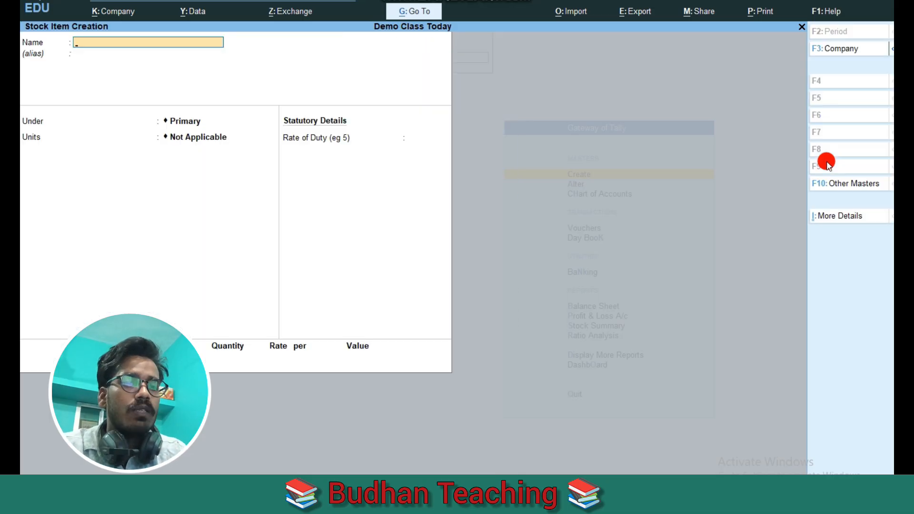
{"action": "type", "text": "We"}
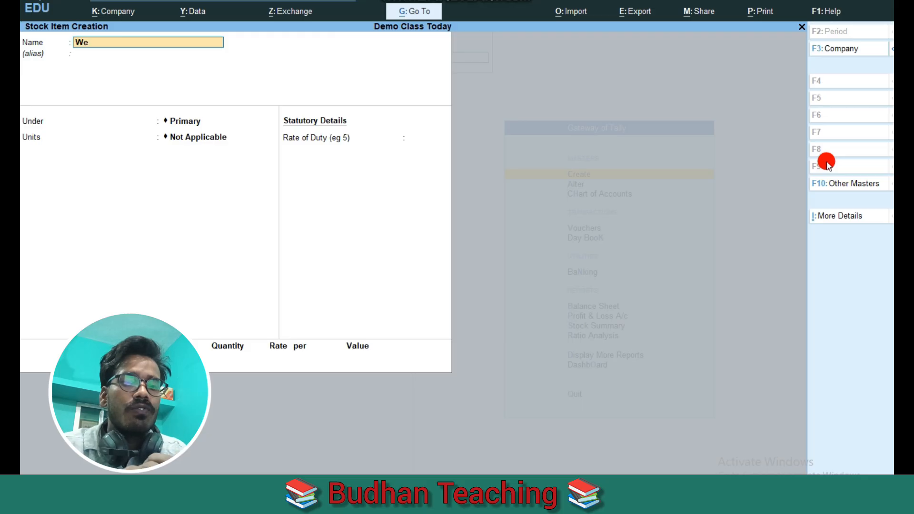
{"action": "key", "text": "BackSpace"}
{"action": "key", "text": "BackSpace"}
{"action": "type", "text": "Setwet"}
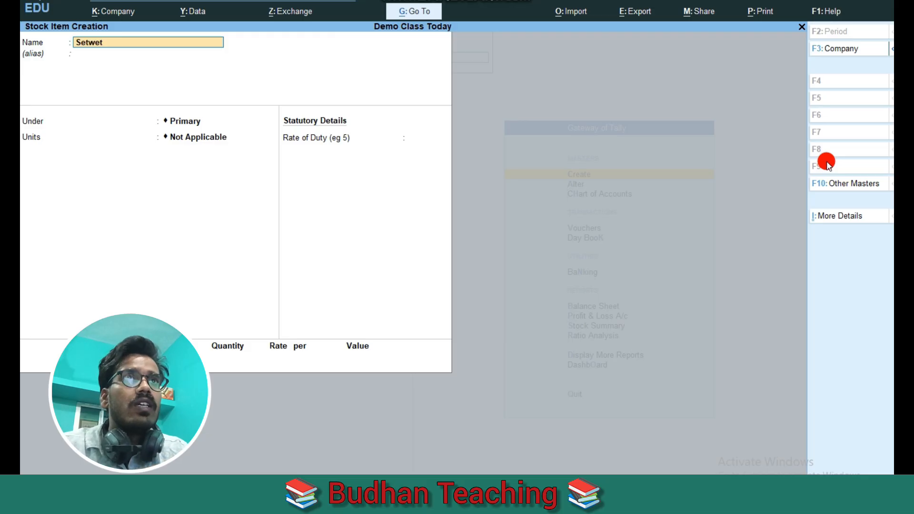
{"action": "key", "text": "Return"}
{"action": "key", "text": "Return"}
{"action": "key", "text": "Down"}
{"action": "key", "text": "Return"}
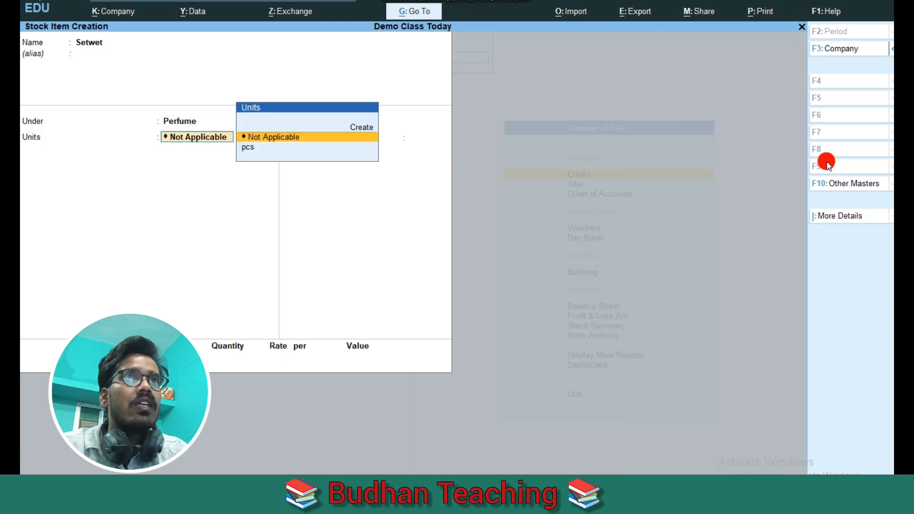
Set the unit of the Setwet stock item to pcs and save the item.
{"action": "key", "text": "Down"}
{"action": "key", "text": "Return"}
{"action": "key", "text": "Return"}
{"action": "key", "text": "Return"}
{"action": "key", "text": "Return"}
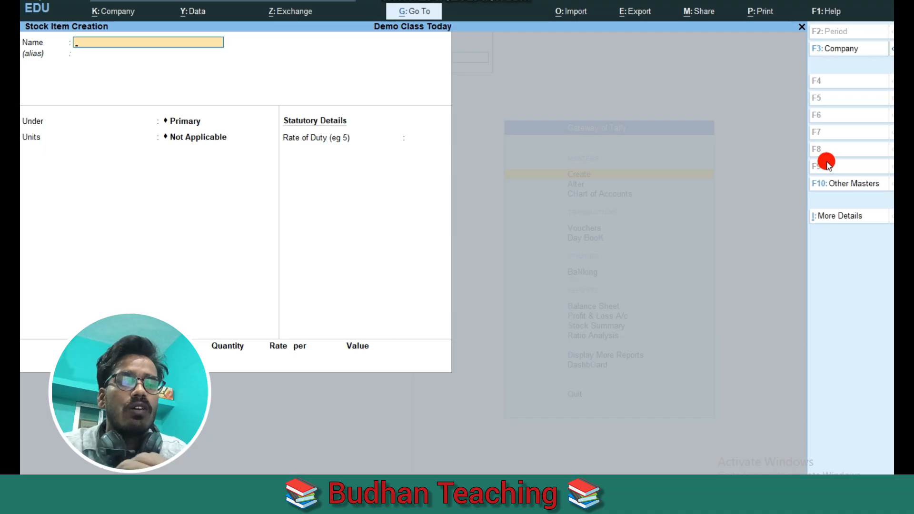
Create a stock item named Fogg under the Perfume group with the unit pcs, save it, and leave master creation.
{"action": "type", "text": "Fogg"}
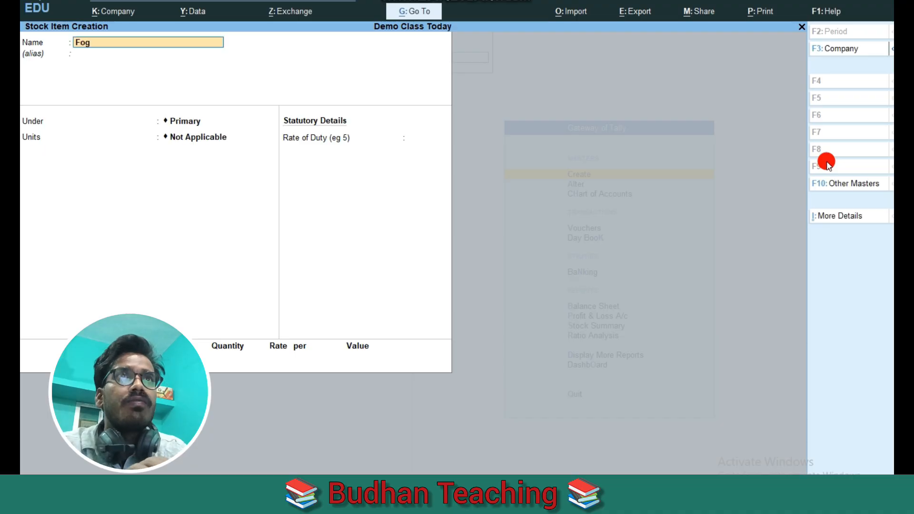
{"action": "key", "text": "Return"}
{"action": "key", "text": "Return"}
{"action": "key", "text": "Down"}
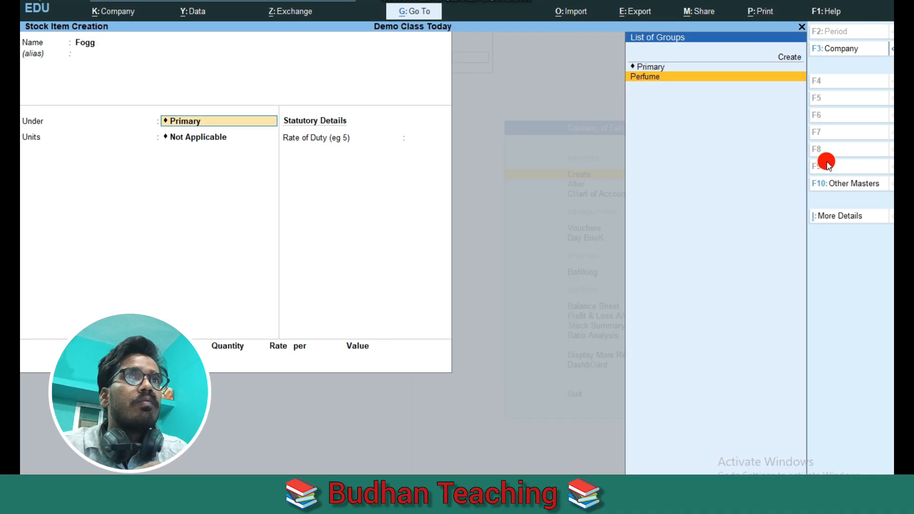
{"action": "key", "text": "Return"}
{"action": "key", "text": "Return"}
{"action": "key", "text": "Return"}
{"action": "key", "text": "Return"}
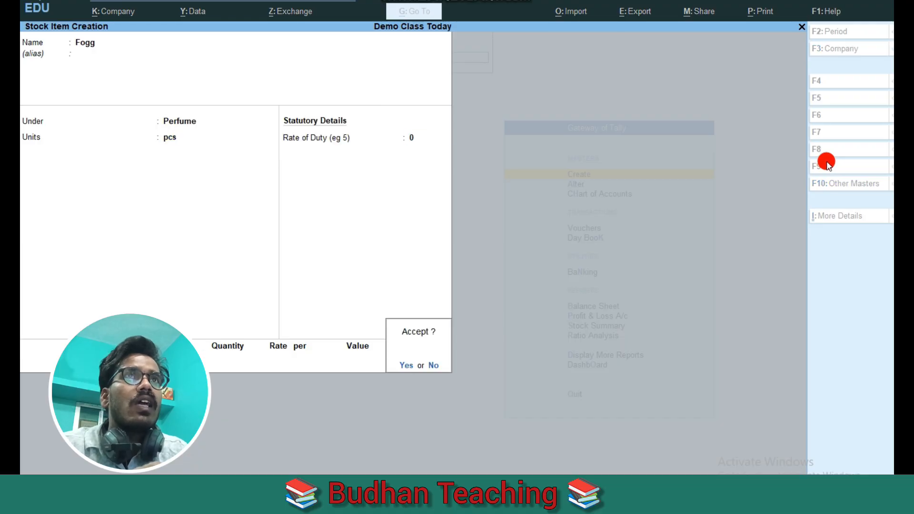
{"action": "key", "text": "Return"}
{"action": "key", "text": "Escape"}
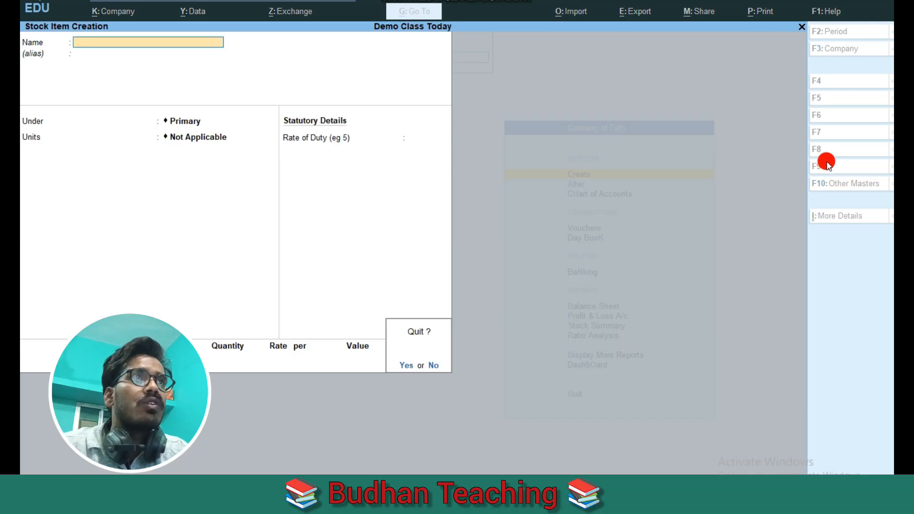
{"action": "key", "text": "Return"}
{"action": "key", "text": "Escape"}
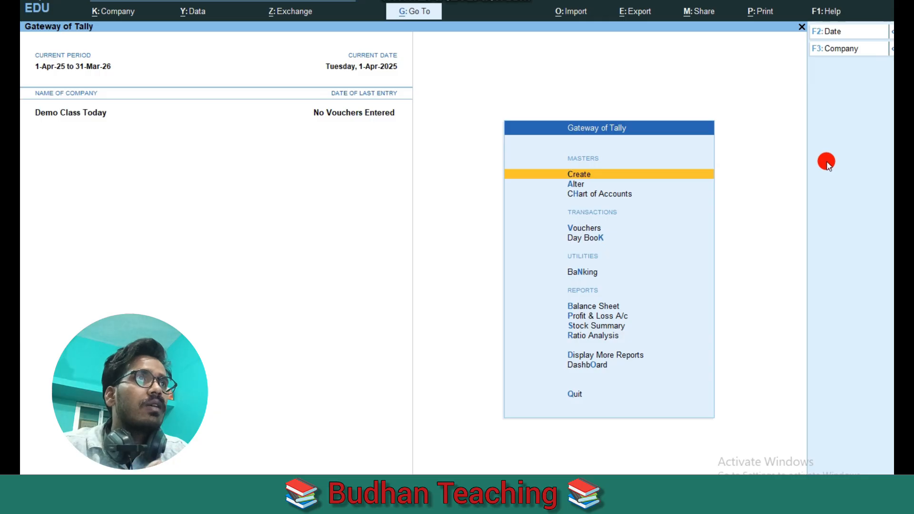
Open voucher entry and switch it to a new purchase voucher.
{"action": "key", "text": "Down"}
{"action": "key", "text": "Down"}
{"action": "key", "text": "Down"}
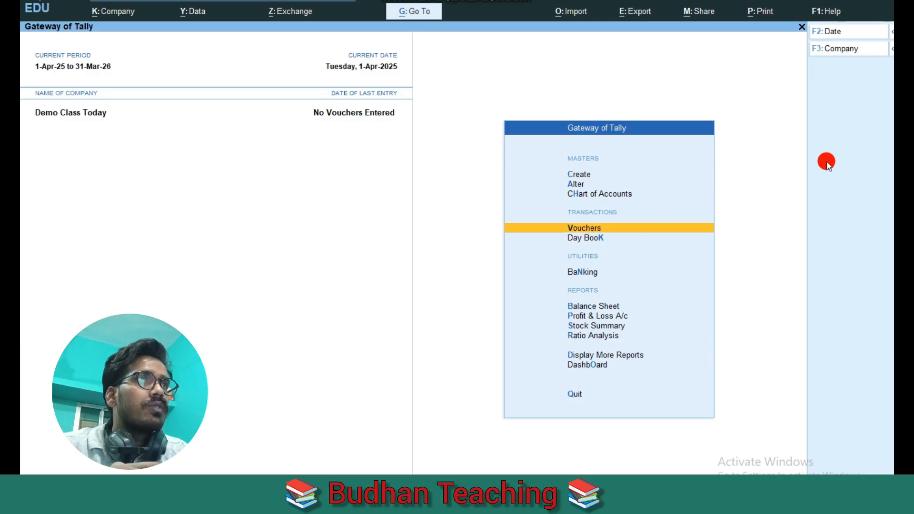
{"action": "key", "text": "Return"}
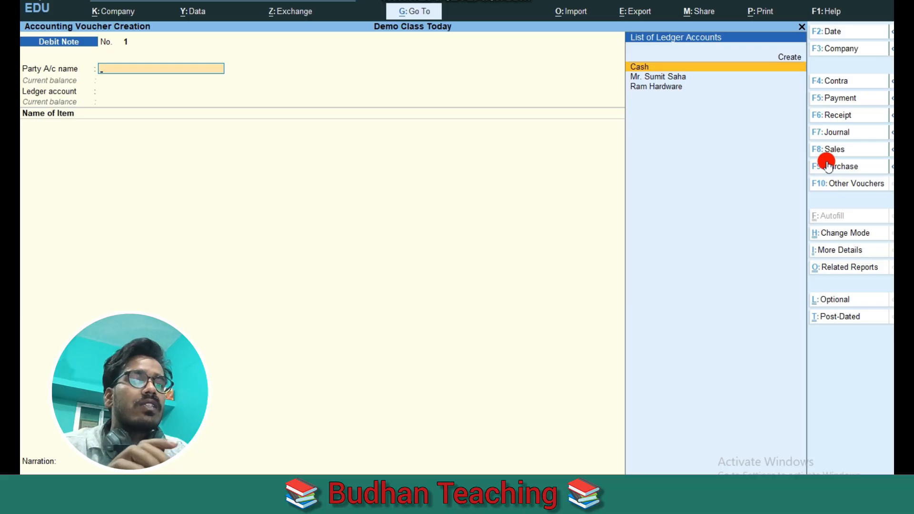
{"action": "left_click", "coordinate": [828, 166]}
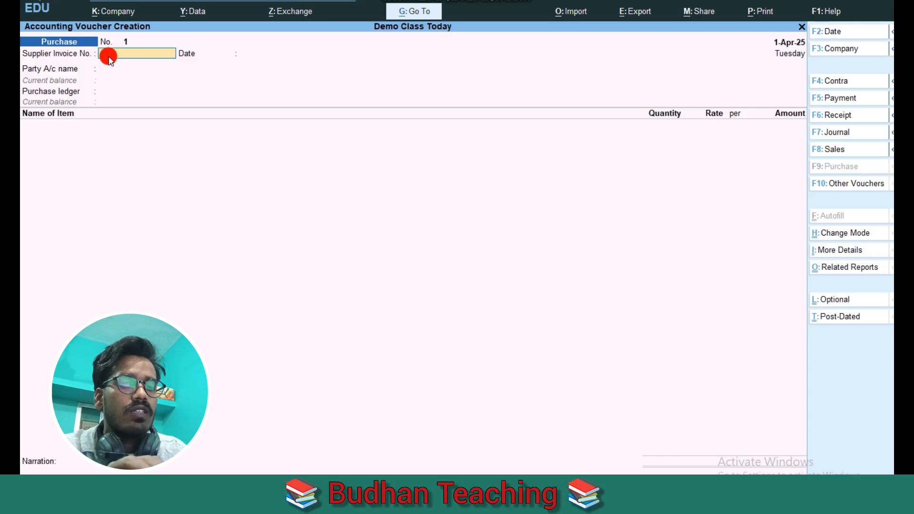
Set the purchase voucher's supplier invoice number to Bill/01 and keep the invoice date 1-Apr-25.
{"action": "type", "text": "Bill/01"}
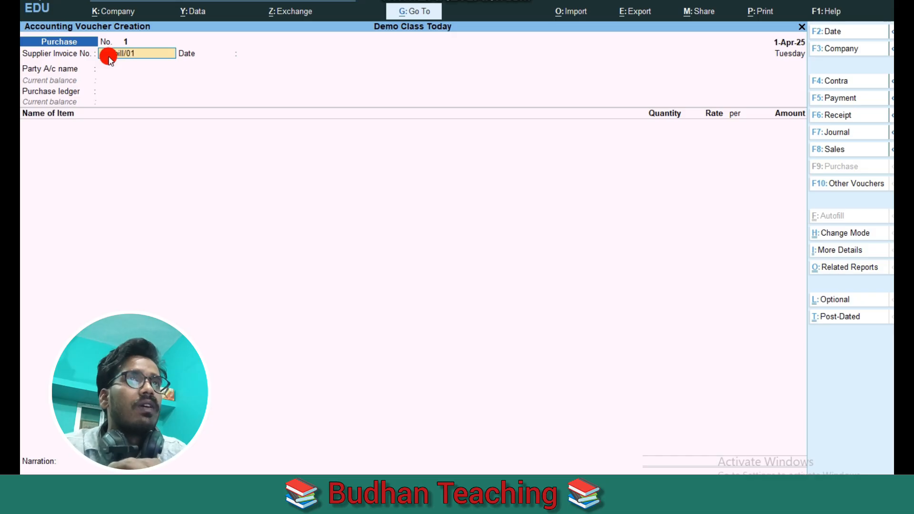
{"action": "key", "text": "Return"}
{"action": "key", "text": "Return"}
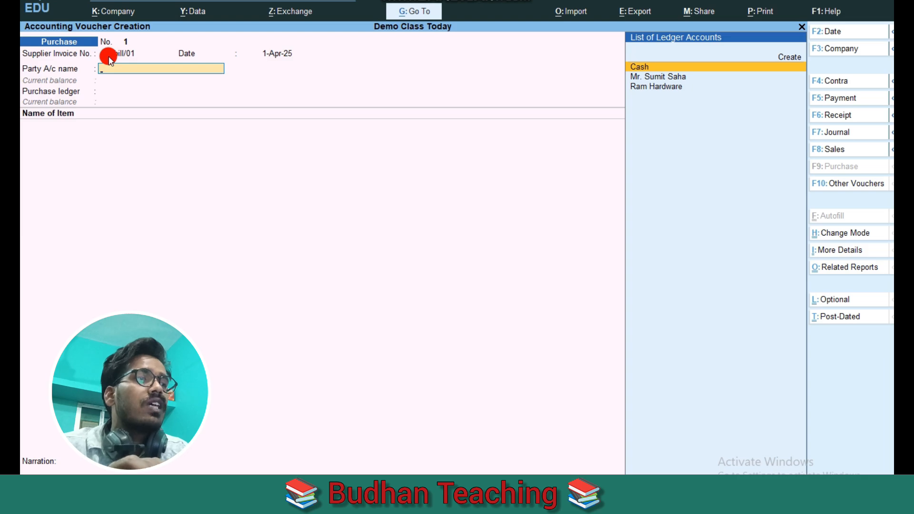
Select Ram Hardware as the purchase voucher's party and leave all receipt details blank.
{"action": "key", "text": "Down"}
{"action": "key", "text": "Down"}
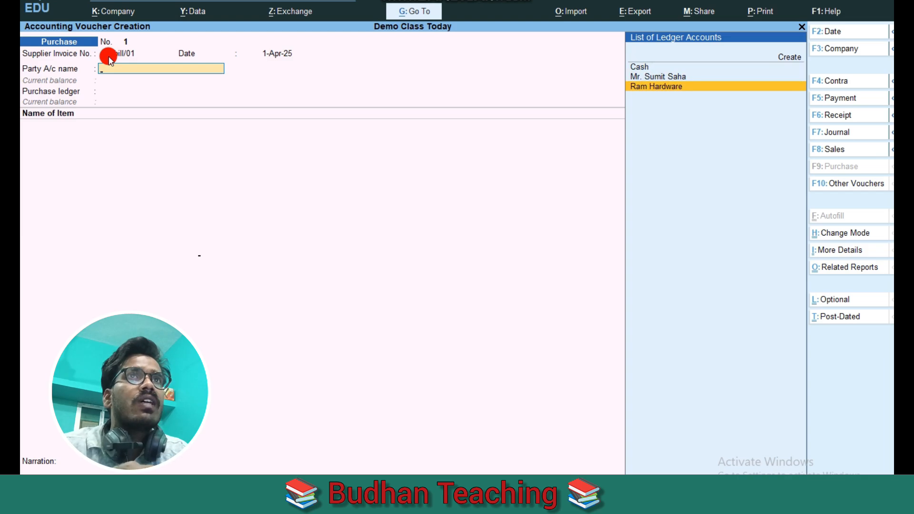
{"action": "key", "text": "Return"}
{"action": "key", "text": "Return"}
{"action": "key", "text": "Return"}
{"action": "key", "text": "Return"}
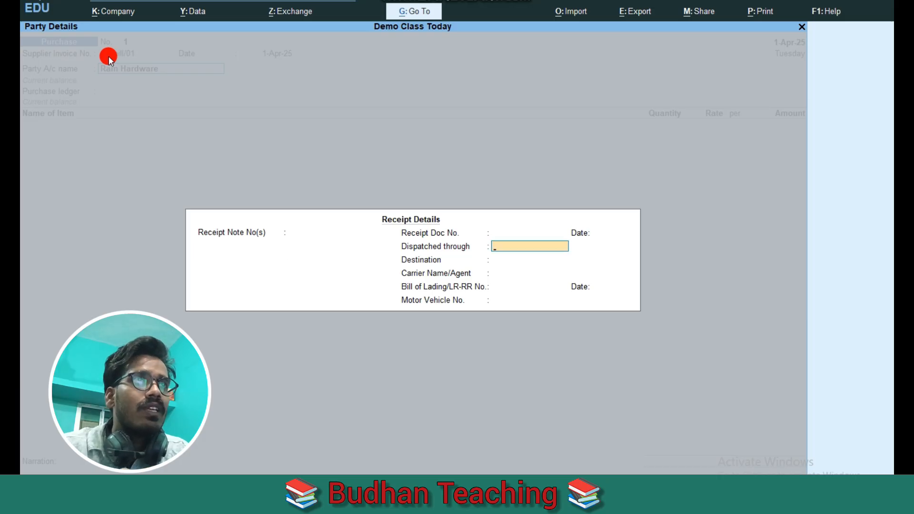
{"action": "key", "text": "Return"}
{"action": "key", "text": "Return"}
{"action": "key", "text": "Return"}
{"action": "key", "text": "Return"}
{"action": "key", "text": "Return"}
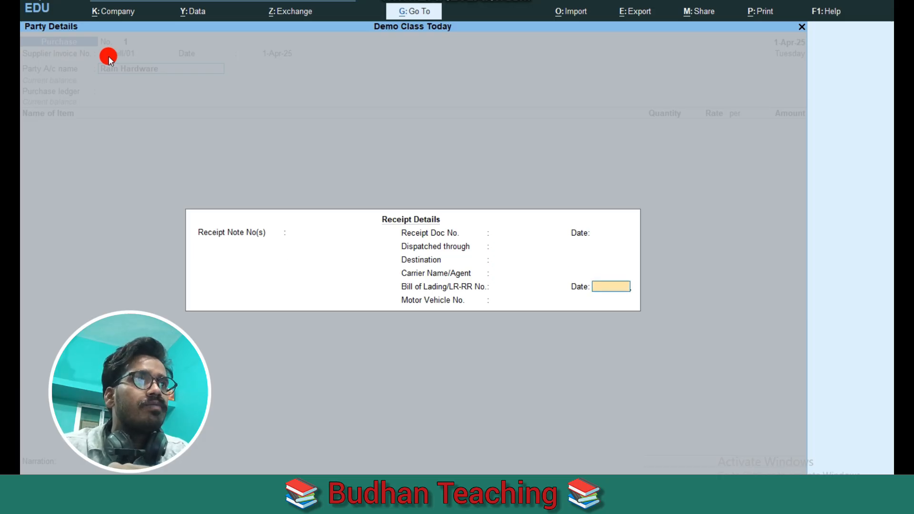
{"action": "key", "text": "Return"}
{"action": "key", "text": "Return"}
{"action": "key", "text": "Return"}
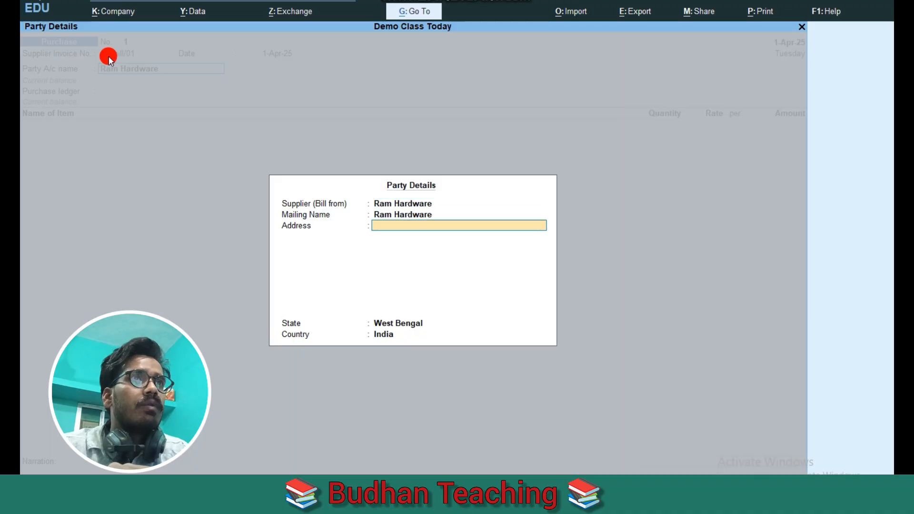
Accept Ram Hardware's party details and set the purchase ledger to Purchase A/c.
{"action": "key", "text": "Return"}
{"action": "key", "text": "Return"}
{"action": "key", "text": "Return"}
{"action": "key", "text": "Return"}
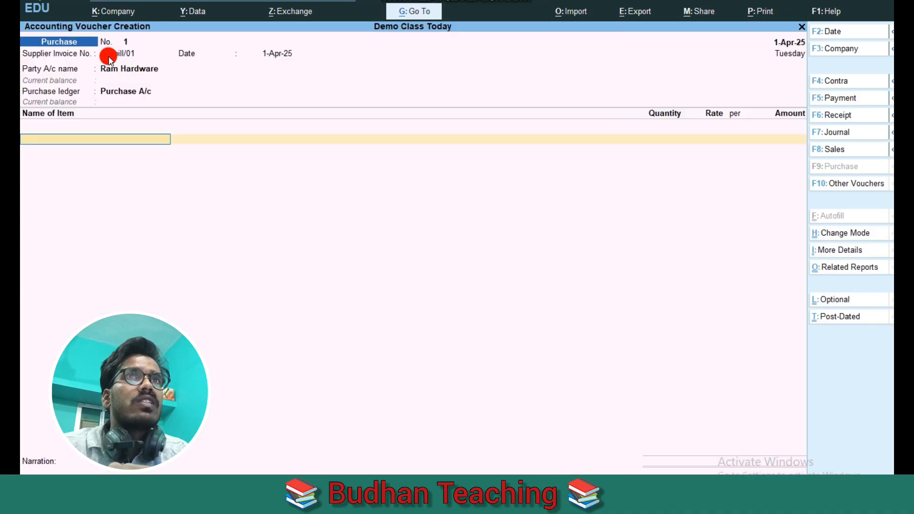
Add the item Fogg to the purchase voucher with quantity 10 pcs at rate 150.
{"action": "key", "text": "Down"}
{"action": "key", "text": "Return"}
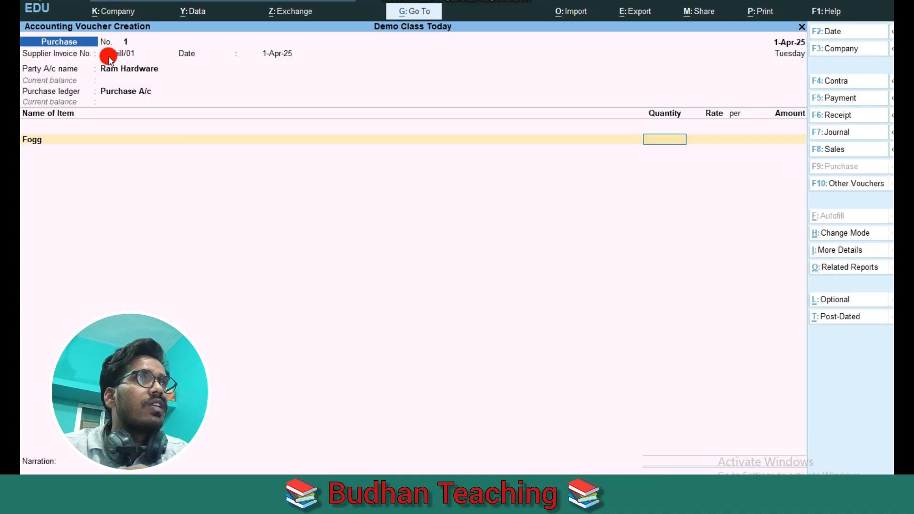
{"action": "type", "text": "10"}
{"action": "key", "text": "Return"}
{"action": "type", "text": "150"}
{"action": "key", "text": "Return"}
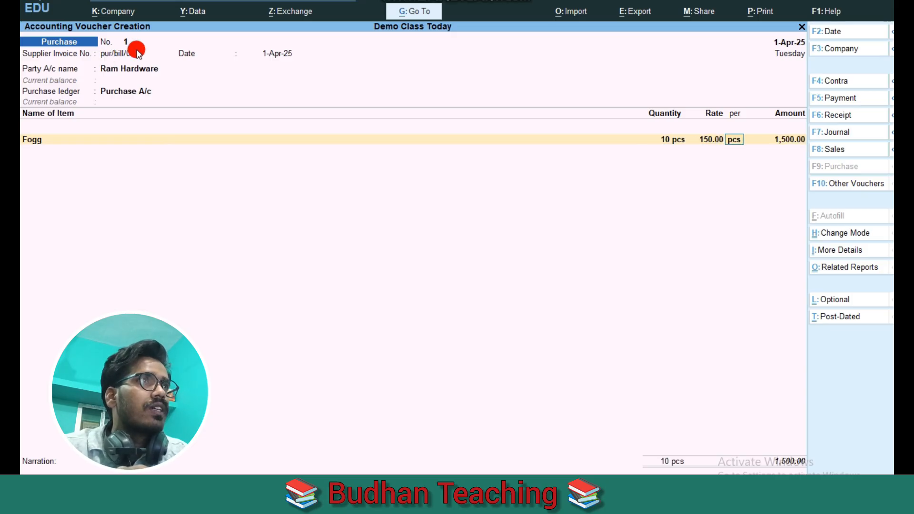
{"action": "key", "text": "Return"}
{"action": "key", "text": "Return"}
Add the item Setwet to the purchase voucher with quantity 10 pcs at rate 50.
{"action": "key", "text": "Down"}
{"action": "key", "text": "Return"}
{"action": "type", "text": "10"}
{"action": "key", "text": "Return"}
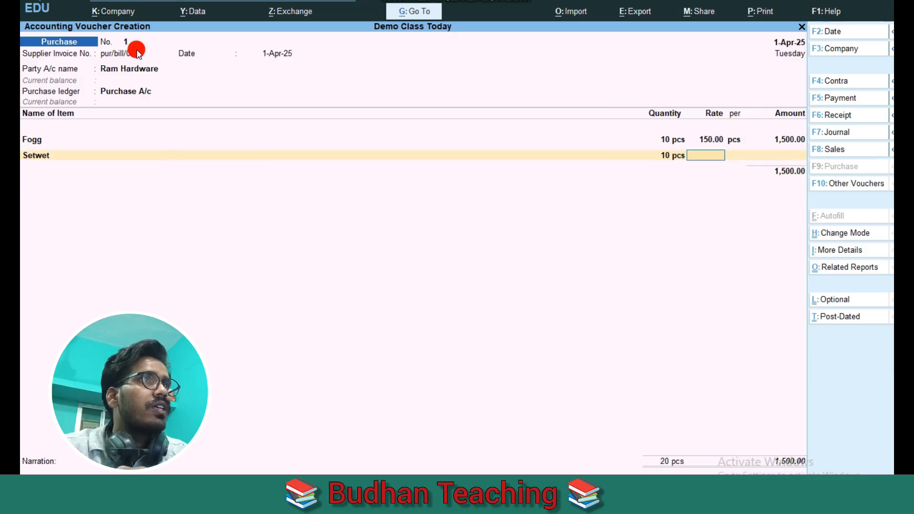
{"action": "type", "text": "50"}
{"action": "key", "text": "Return"}
{"action": "key", "text": "Return"}
{"action": "key", "text": "Return"}
End the item list, keep New Ref for Ram Hardware's bill-wise details, and save the purchase voucher.
{"action": "key", "text": "Return"}
{"action": "key", "text": "Return"}
{"action": "key", "text": "Return"}
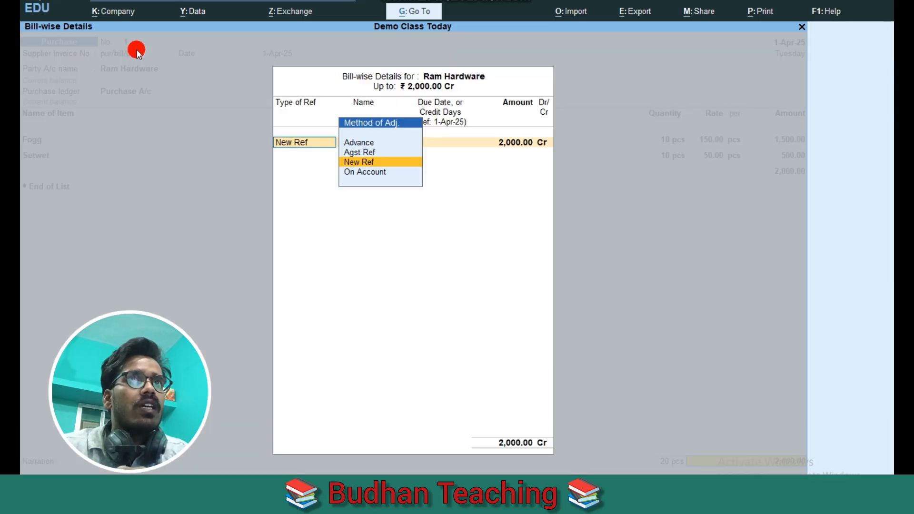
{"action": "key", "text": "Return"}
{"action": "key", "text": "Return"}
{"action": "key", "text": "Return"}
{"action": "key", "text": "Return"}
{"action": "key", "text": "Return"}
{"action": "key", "text": "Return"}
{"action": "key", "text": "Return"}
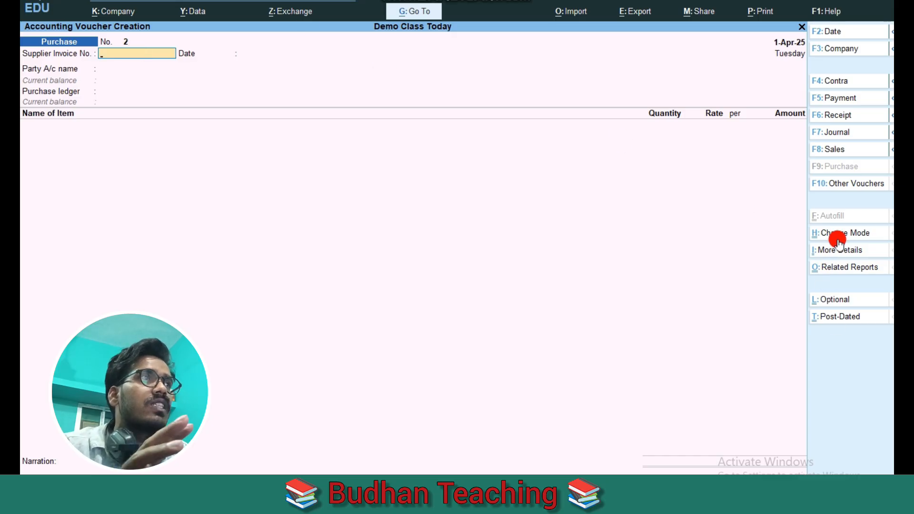
Show the inactive voucher types in the voucher type list and switch to a new Debit Note.
{"action": "left_click", "coordinate": [854, 184]}
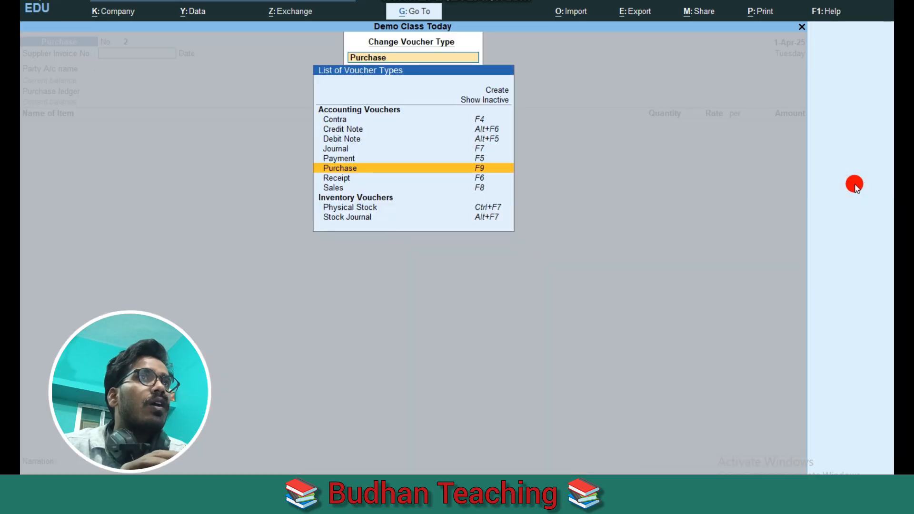
{"action": "left_click", "coordinate": [491, 100]}
{"action": "left_click", "coordinate": [490, 100]}
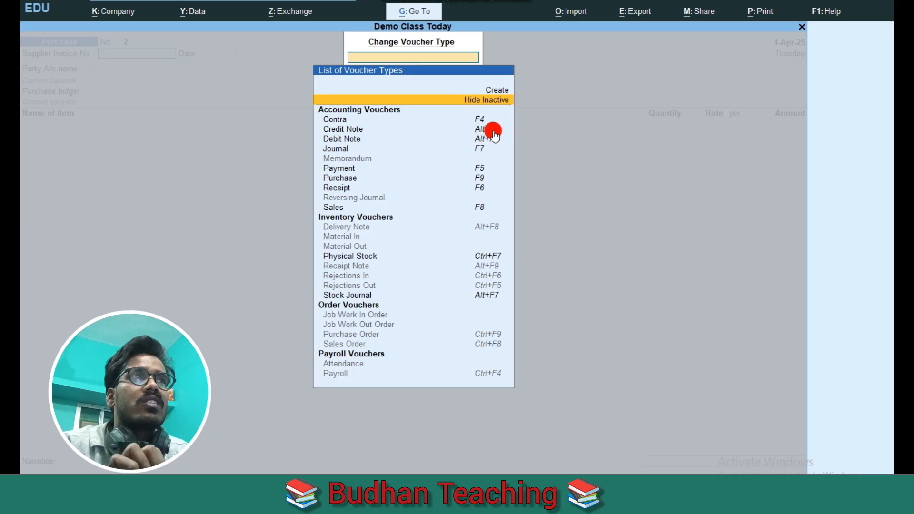
{"action": "key", "text": "Down"}
{"action": "key", "text": "Down"}
{"action": "key", "text": "Down"}
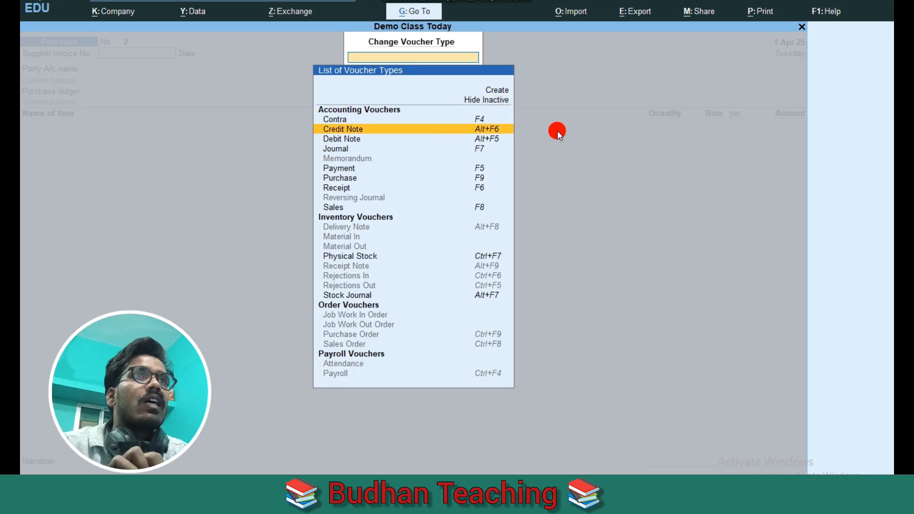
{"action": "key", "text": "Return"}
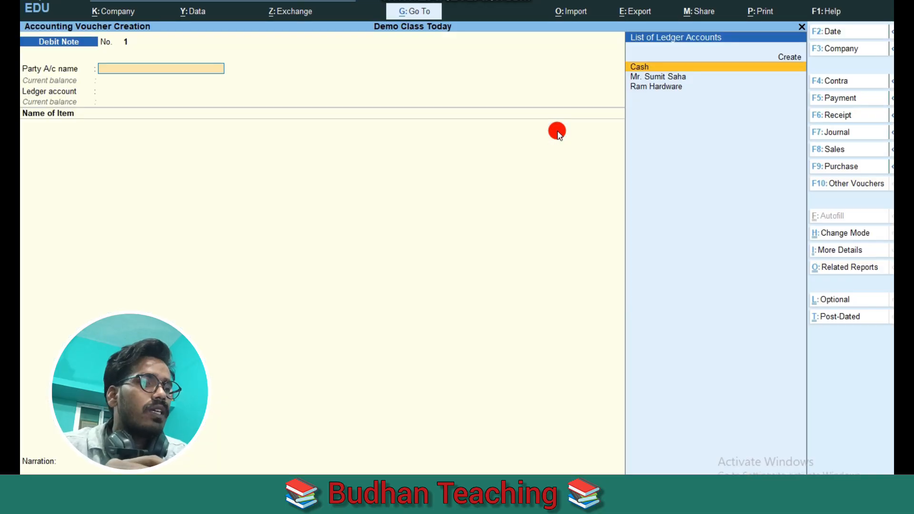
Select Ram Hardware as the debit note's party and leave the dispatch details blank.
{"action": "key", "text": "Down"}
{"action": "key", "text": "Down"}
{"action": "key", "text": "Return"}
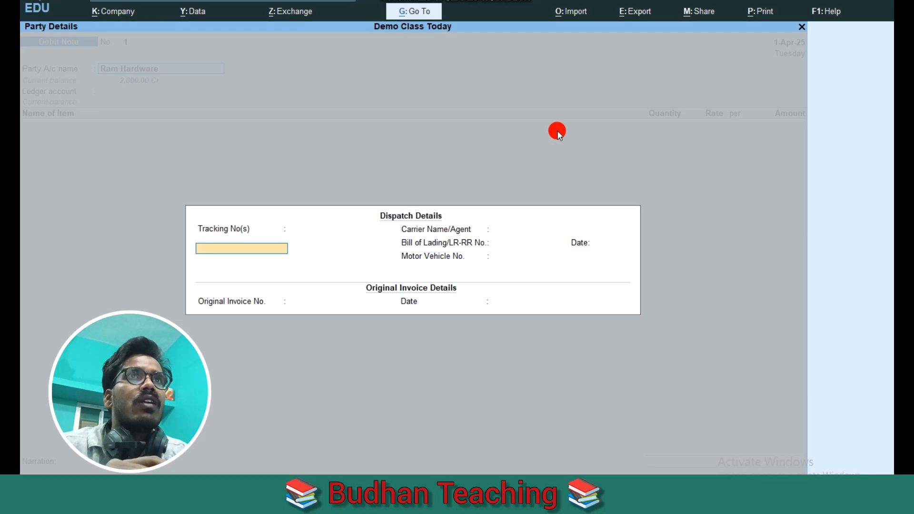
{"action": "key", "text": "Return"}
{"action": "key", "text": "Return"}
{"action": "key", "text": "Return"}
{"action": "key", "text": "Return"}
{"action": "key", "text": "Return"}
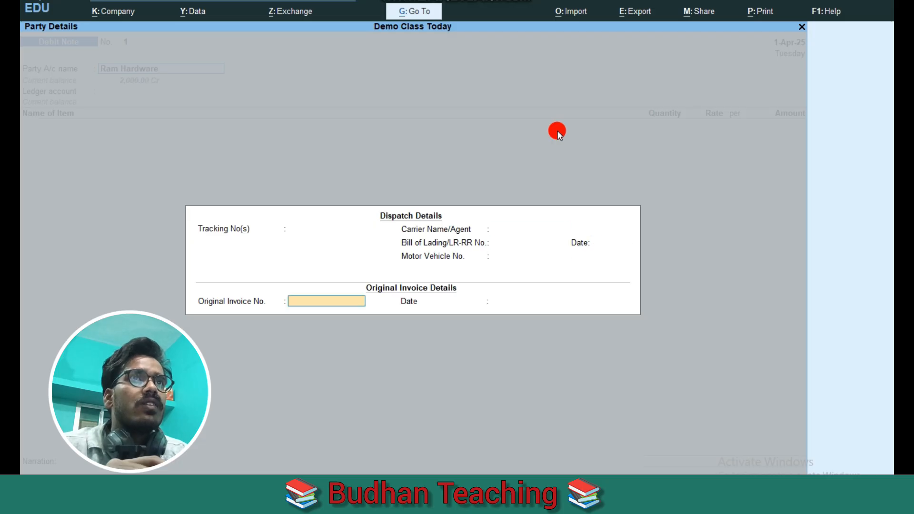
Set the debit note's original invoice number to Pur/ret/01 and enter 1 as its date.
{"action": "type", "text": "P"}
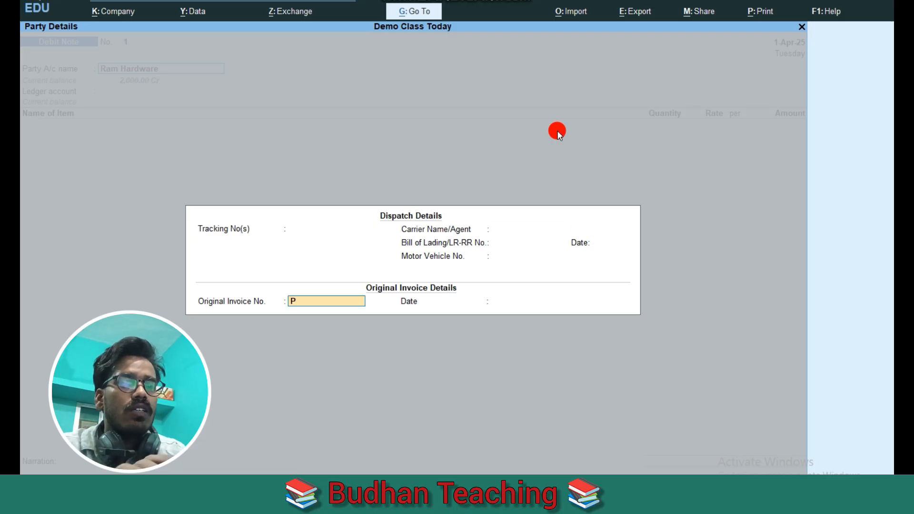
{"action": "type", "text": "ur/re"}
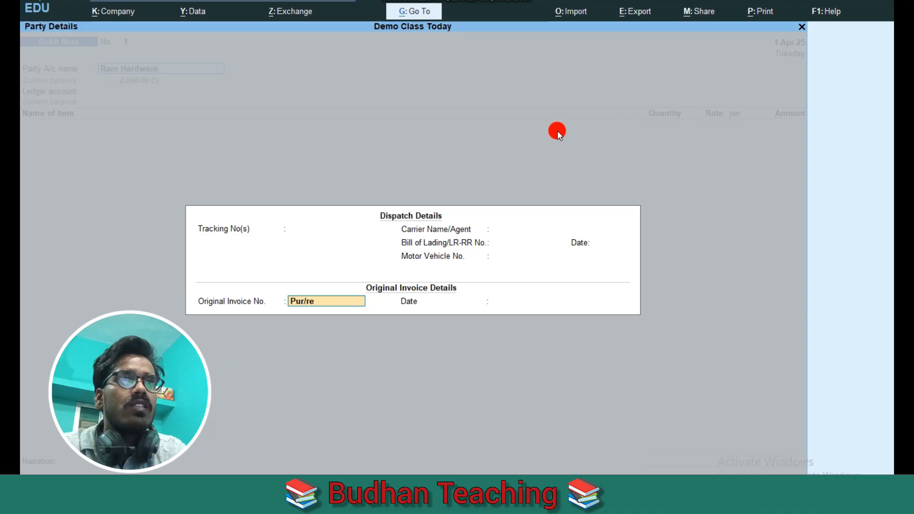
{"action": "type", "text": "t/01"}
{"action": "key", "text": "Return"}
{"action": "type", "text": "1"}
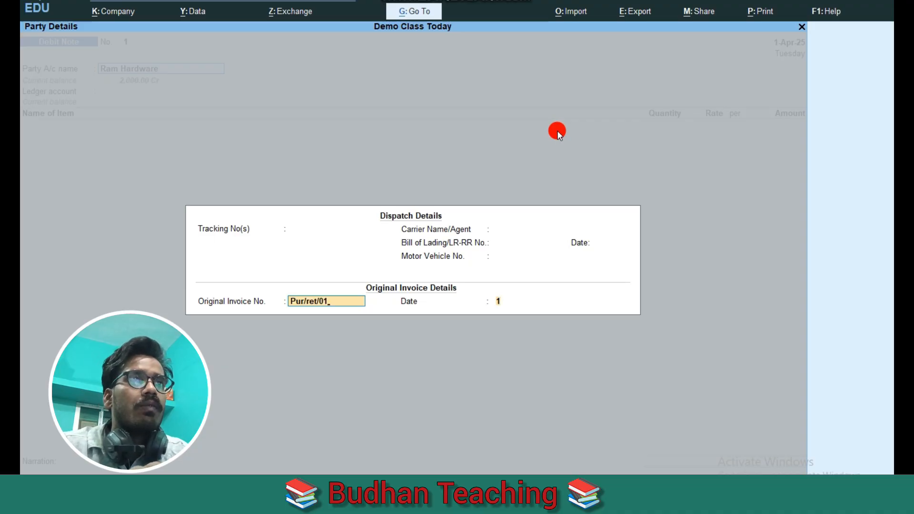
{"action": "key", "text": "Return"}
{"action": "key", "text": "Return"}
Accept the party details and set the debit note's ledger account to Purchase Return A/c.
{"action": "key", "text": "Return"}
{"action": "key", "text": "Return"}
{"action": "key", "text": "Return"}
{"action": "key", "text": "Return"}
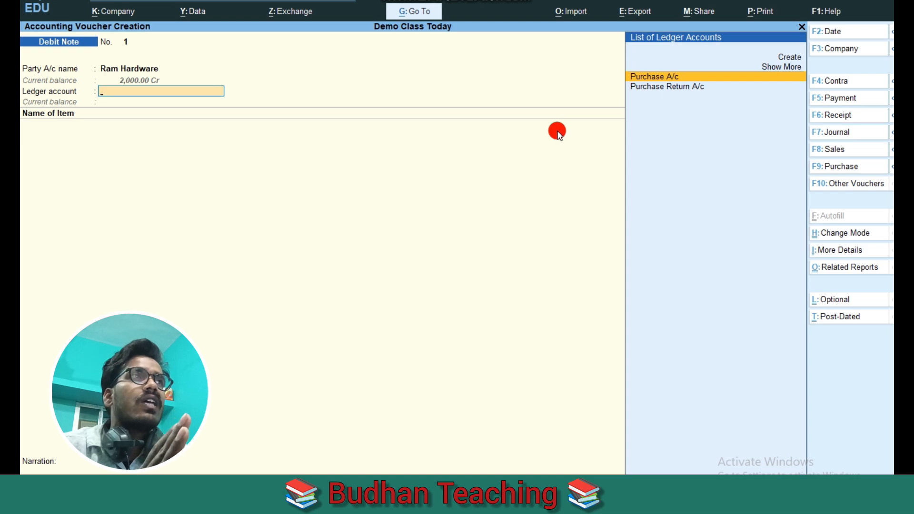
{"action": "key", "text": "Down"}
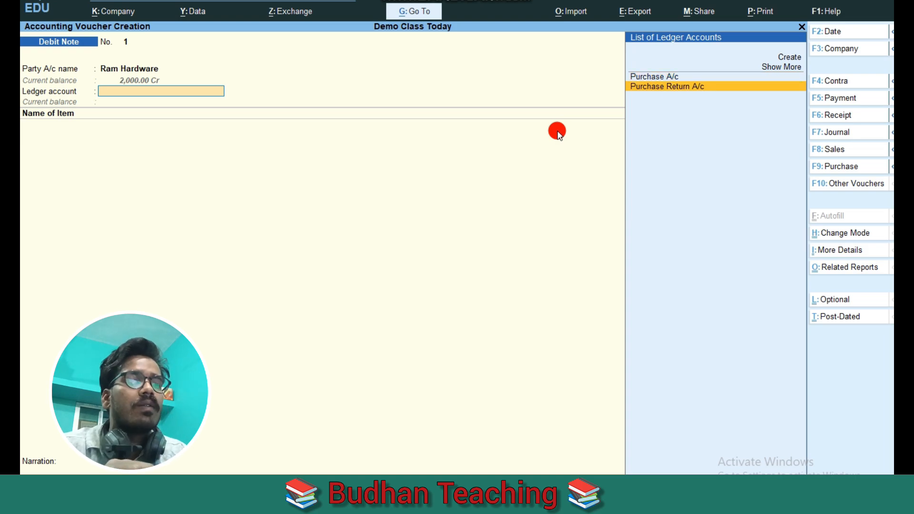
{"action": "key", "text": "Return"}
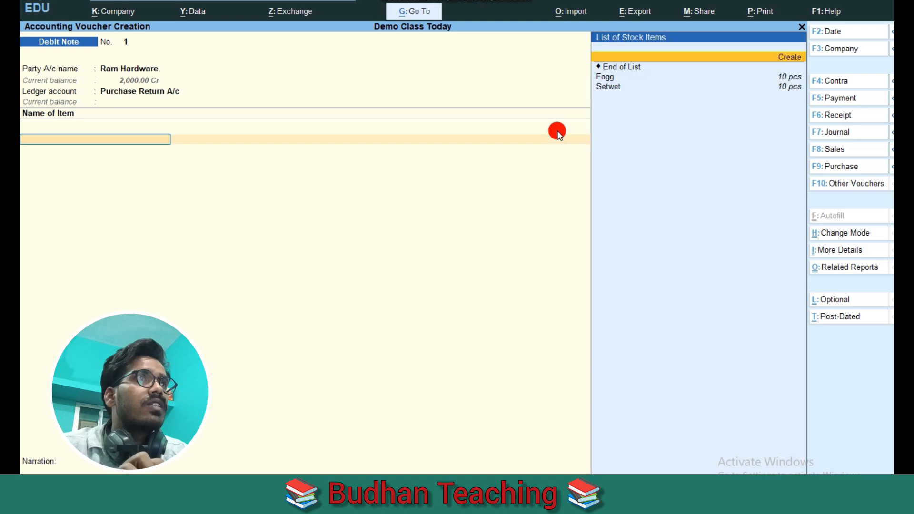
Add the item Fogg to the debit note with quantity 2 pcs, keeping the rate 150.00.
{"action": "key", "text": "Down"}
{"action": "key", "text": "Down"}
{"action": "key", "text": "Return"}
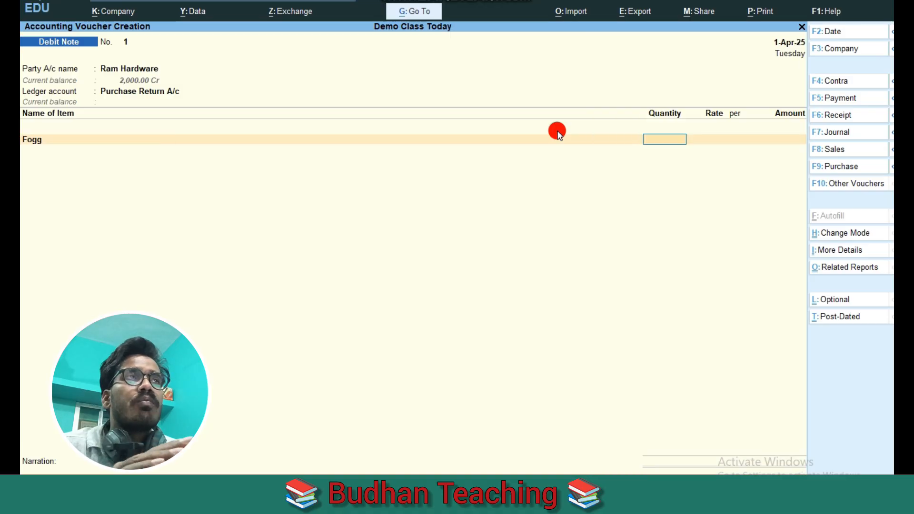
{"action": "type", "text": "2"}
{"action": "key", "text": "Return"}
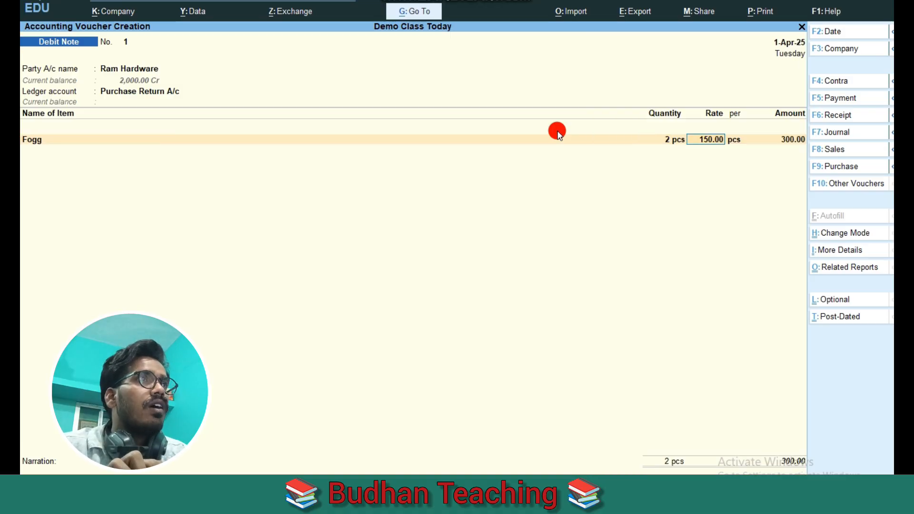
{"action": "key", "text": "Return"}
{"action": "key", "text": "Return"}
{"action": "key", "text": "Return"}
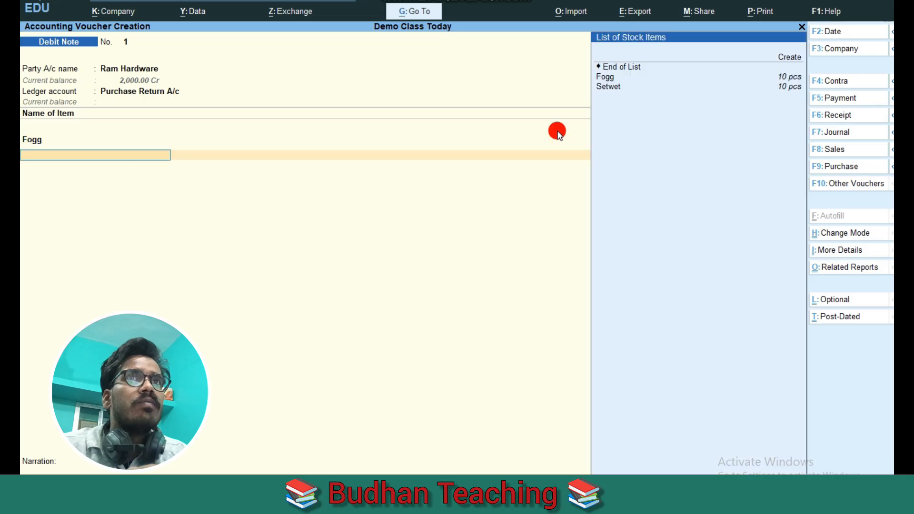
Add the item Setwet to the debit note with quantity 2 pcs, keeping the rate 50.00.
{"action": "key", "text": "Down"}
{"action": "key", "text": "Down"}
{"action": "key", "text": "Return"}
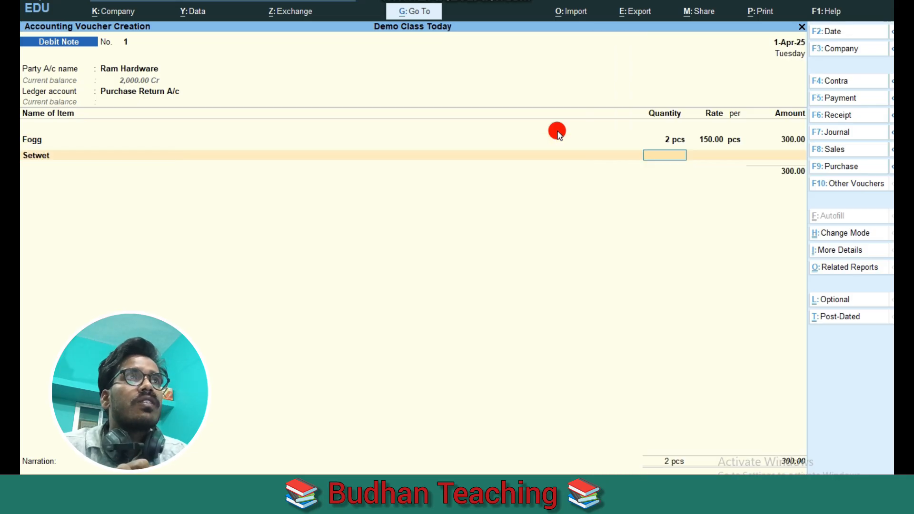
{"action": "type", "text": "2"}
{"action": "key", "text": "Return"}
{"action": "key", "text": "Return"}
{"action": "key", "text": "Return"}
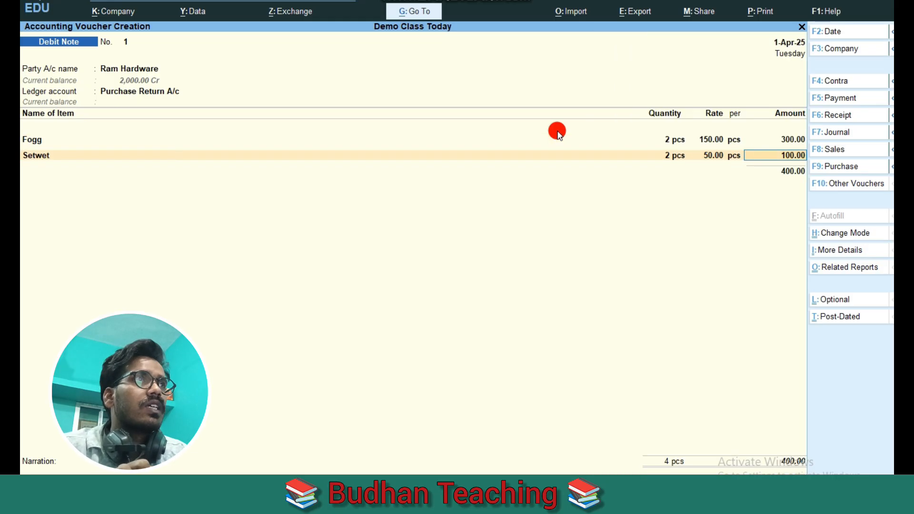
{"action": "key", "text": "Return"}
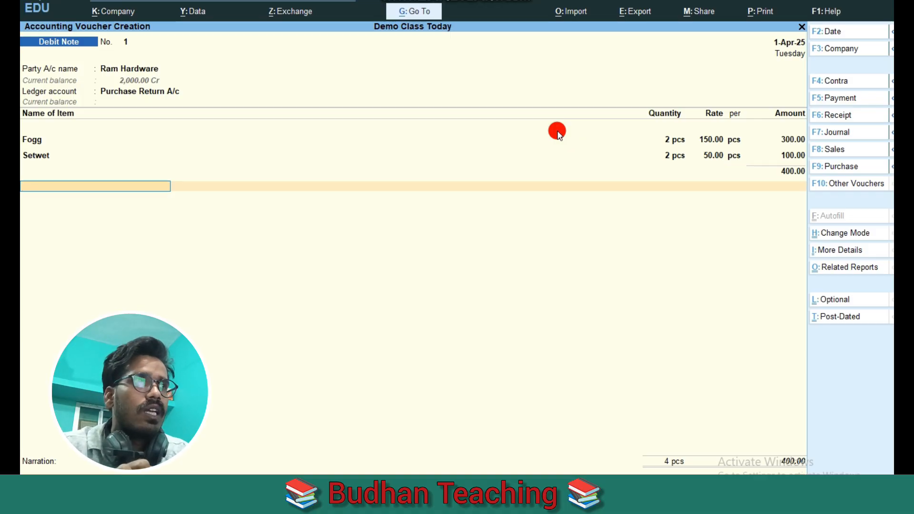
End the item list, save the debit note, and leave voucher entry.
{"action": "key", "text": "Return"}
{"action": "key", "text": "Return"}
{"action": "key", "text": "Return"}
{"action": "key", "text": "Return"}
{"action": "key", "text": "Return"}
{"action": "key", "text": "Return"}
{"action": "key", "text": "Return"}
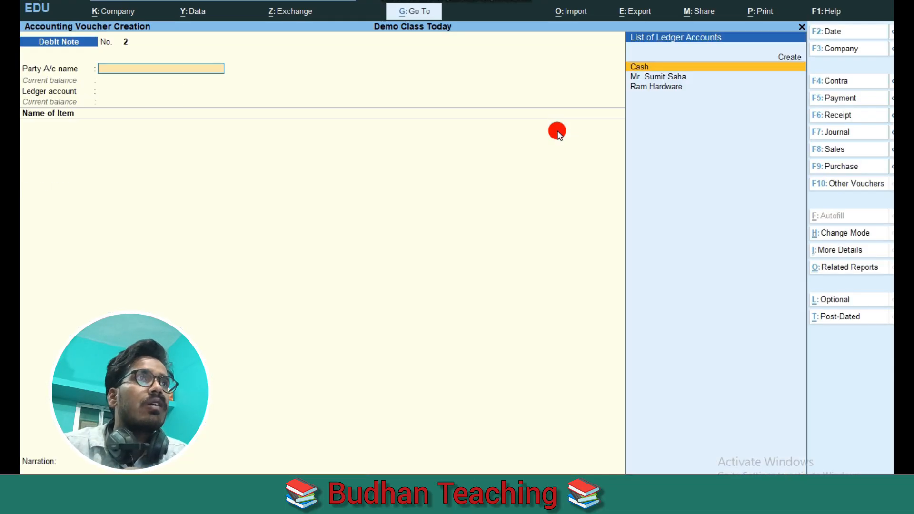
{"action": "key", "text": "Escape"}
{"action": "key", "text": "Return"}
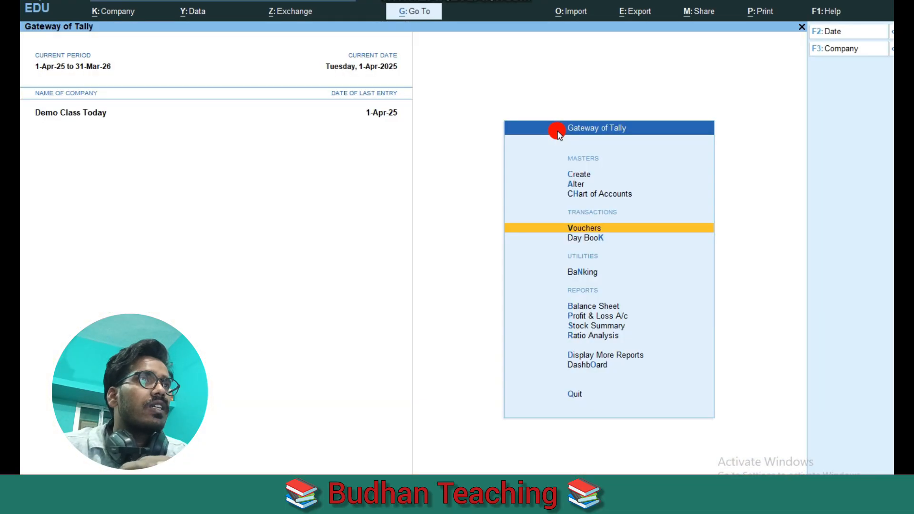
Check the closing stock of the items in the Perfume group in the Stock Summary, and close the report.
{"action": "key", "text": "Down"}
{"action": "key", "text": "Down"}
{"action": "key", "text": "Down"}
{"action": "key", "text": "Down"}
{"action": "key", "text": "Down"}
{"action": "key", "text": "Down"}
{"action": "key", "text": "Up"}
{"action": "key", "text": "Return"}
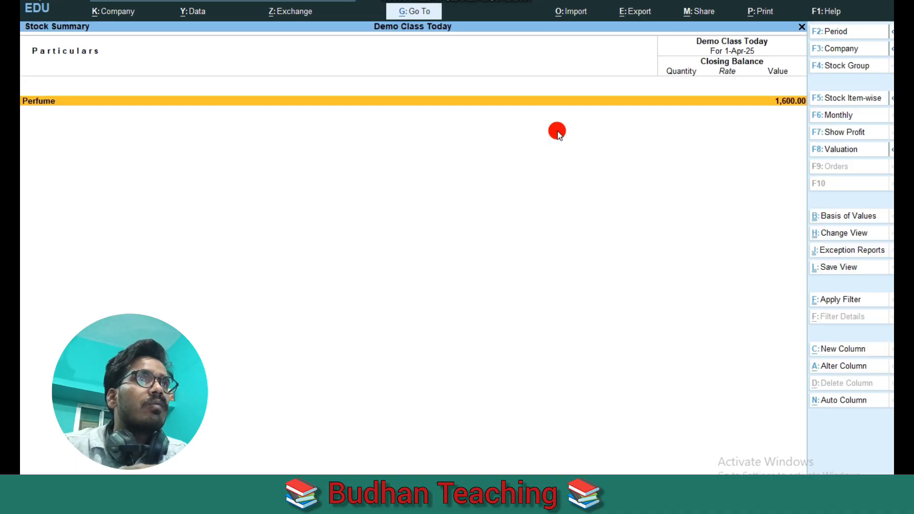
{"action": "key", "text": "Return"}
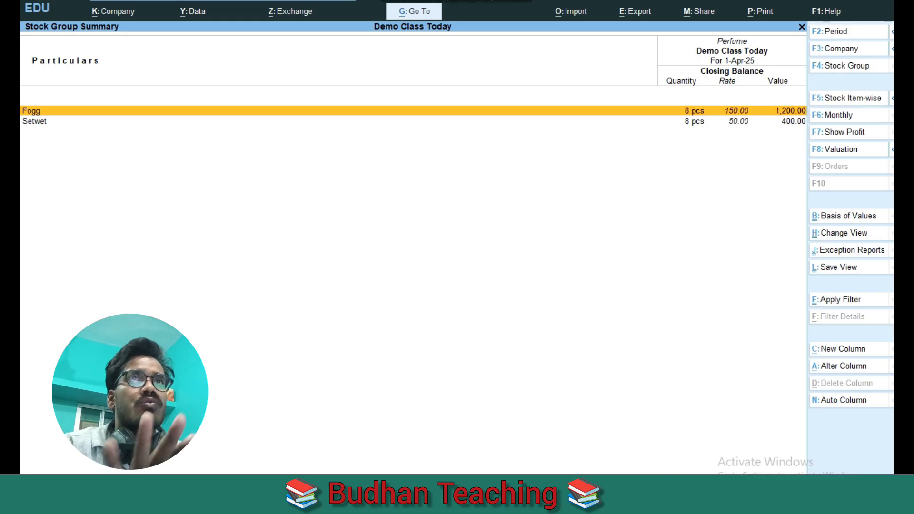
{"action": "key", "text": "Escape"}
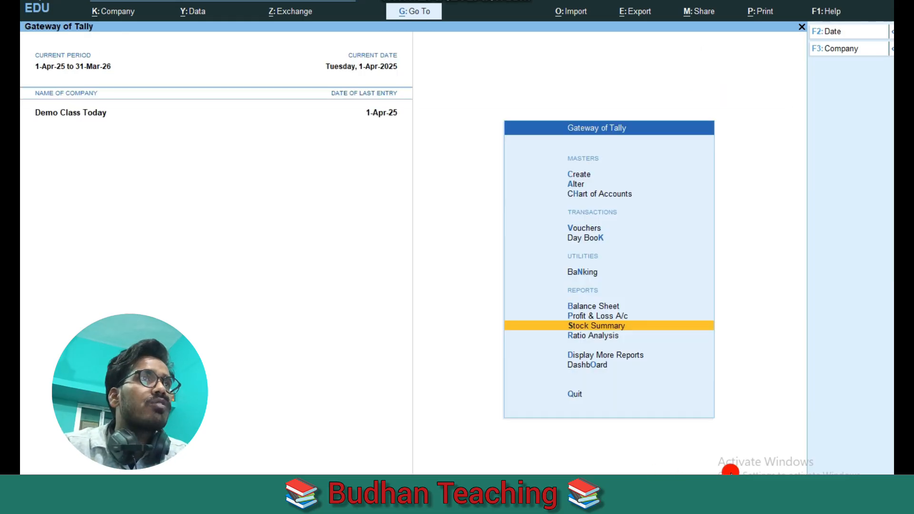
Open voucher entry and switch it to a new sales voucher.
{"action": "key", "text": "Up"}
{"action": "key", "text": "Up"}
{"action": "key", "text": "Up"}
{"action": "key", "text": "Up"}
{"action": "key", "text": "Up"}
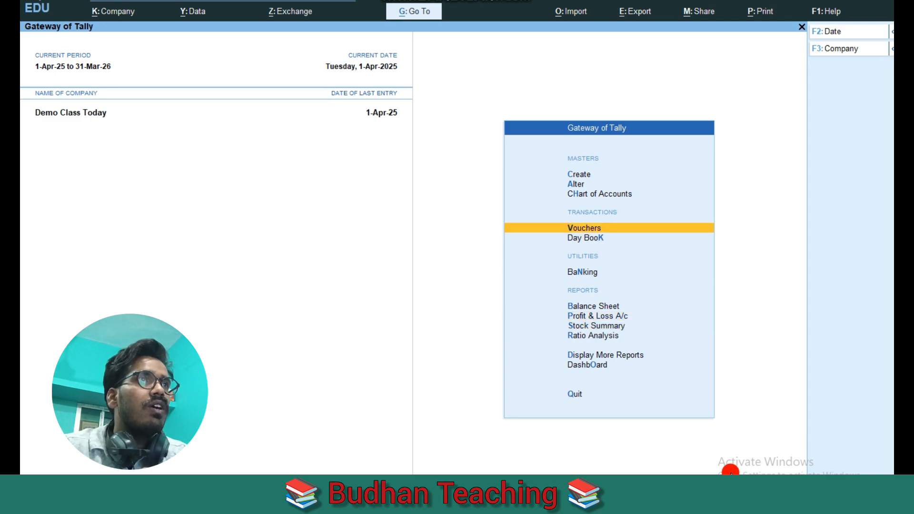
{"action": "key", "text": "Return"}
{"action": "key", "text": "F8"}
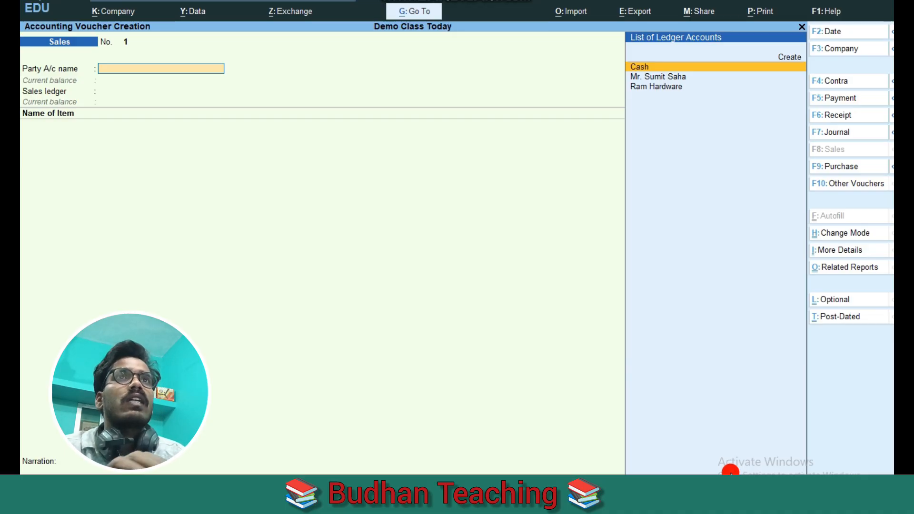
Select the customer's ledger account as the party of the sales voucher and continue to the party details.
{"action": "key", "text": "Up"}
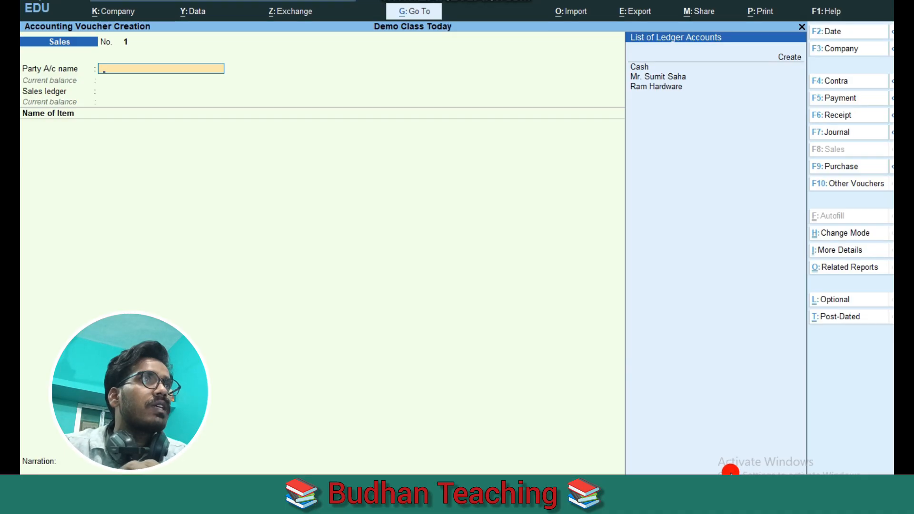
{"action": "key", "text": "Down"}
{"action": "key", "text": "Down"}
{"action": "key", "text": "Return"}
{"action": "key", "text": "Return"}
{"action": "key", "text": "Return"}
{"action": "key", "text": "Return"}
{"action": "key", "text": "Return"}
{"action": "key", "text": "Return"}
{"action": "key", "text": "Return"}
{"action": "key", "text": "Return"}
{"action": "key", "text": "Return"}
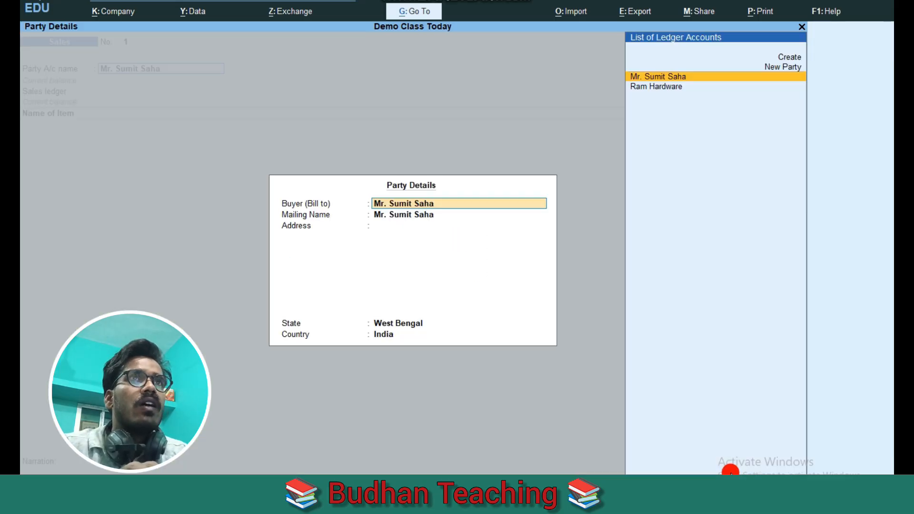
Accept the buyer's party details unchanged and select Sales A/c as the sales ledger.
{"action": "key", "text": "Return"}
{"action": "key", "text": "Return"}
{"action": "key", "text": "Return"}
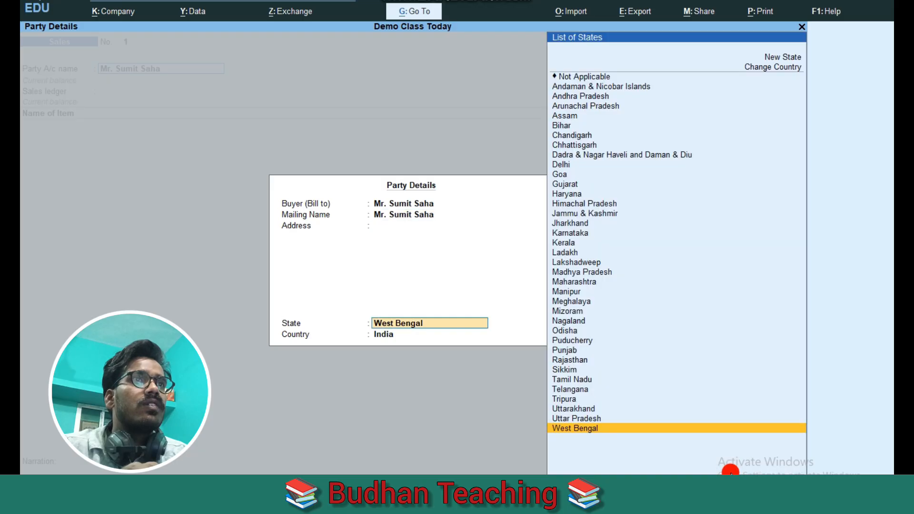
{"action": "key", "text": "Return"}
{"action": "key", "text": "Return"}
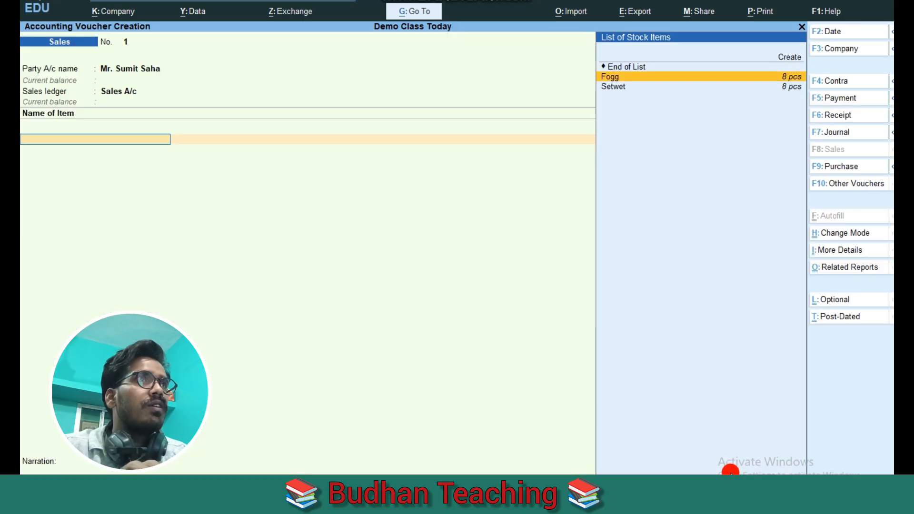
Add the item Fogg to the sales voucher with quantity 8 pcs and rate 185.
{"action": "key", "text": "Return"}
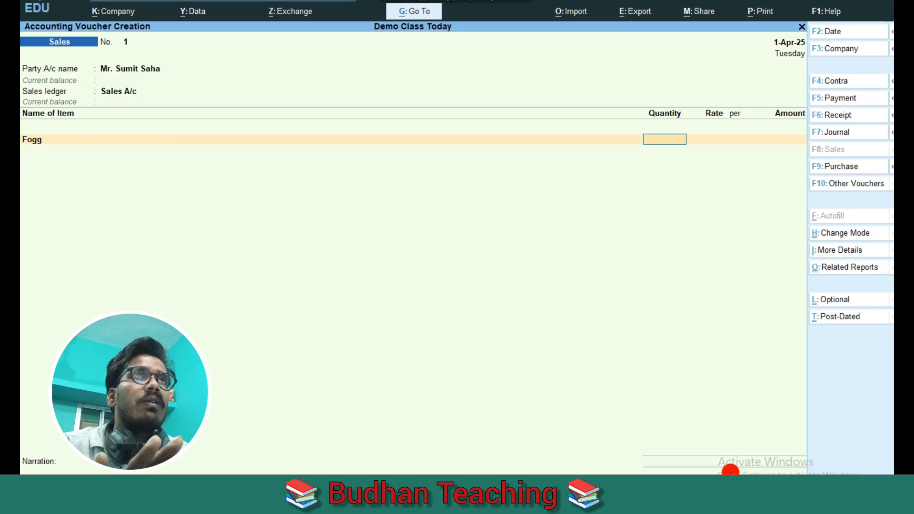
{"action": "type", "text": "8"}
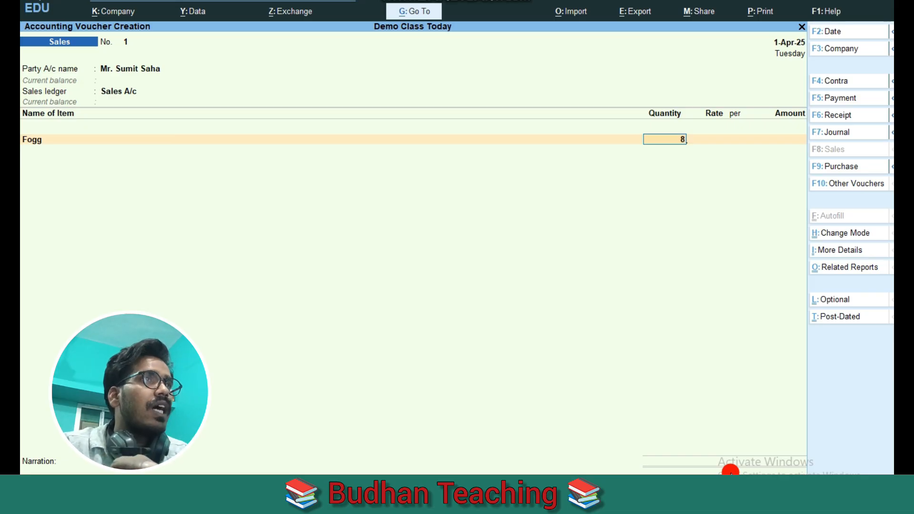
{"action": "key", "text": "Return"}
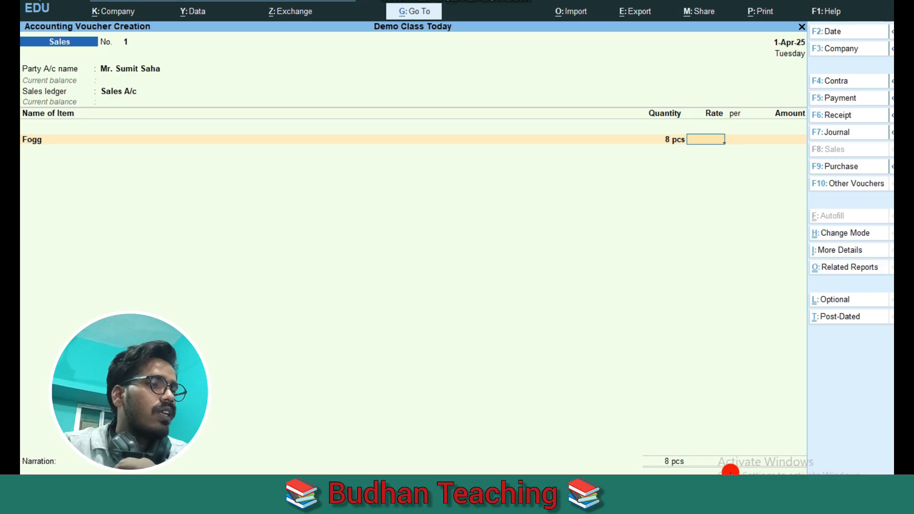
{"action": "type", "text": "185"}
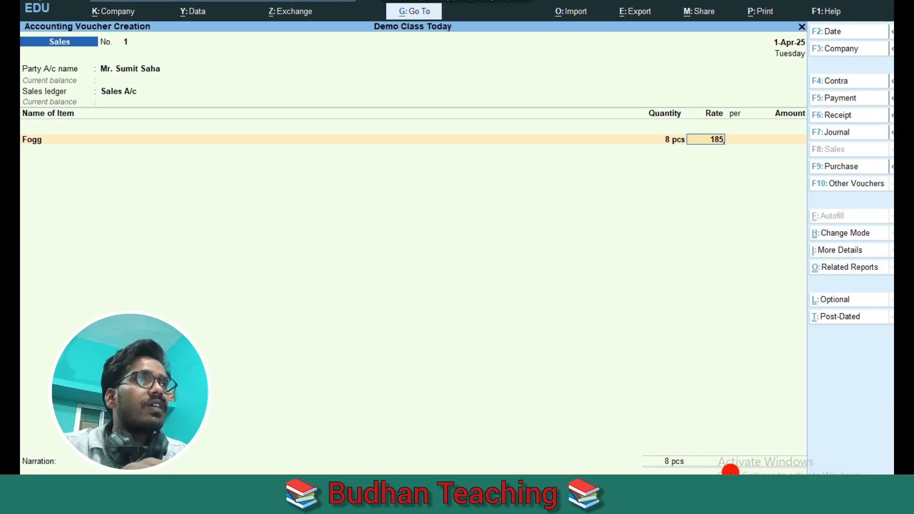
{"action": "key", "text": "Return"}
{"action": "key", "text": "Return"}
{"action": "key", "text": "Return"}
Add the item Setwet to the sales voucher with quantity 8 pcs and rate 95.
{"action": "key", "text": "Down"}
{"action": "key", "text": "Down"}
{"action": "key", "text": "Return"}
{"action": "type", "text": "8"}
{"action": "key", "text": "Return"}
{"action": "type", "text": "95"}
{"action": "key", "text": "Return"}
{"action": "key", "text": "Return"}
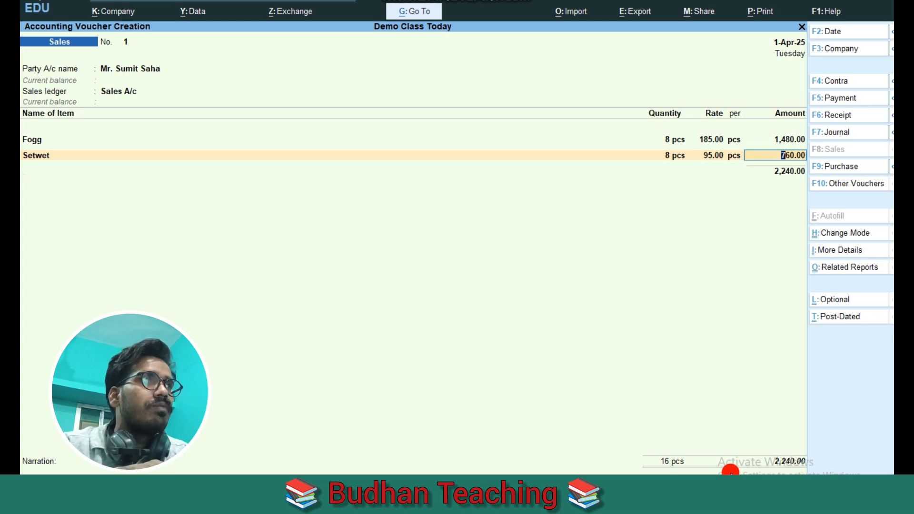
{"action": "key", "text": "Return"}
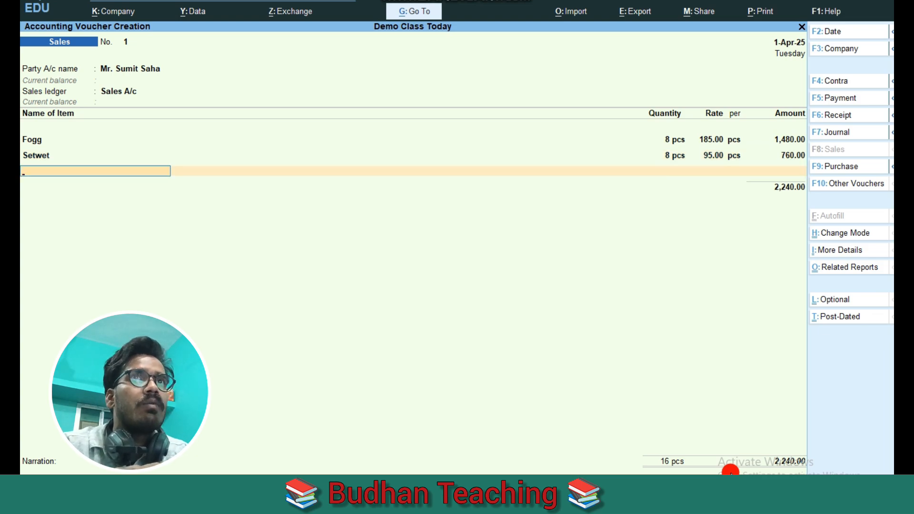
End the item list and save the sales voucher.
{"action": "key", "text": "Return"}
{"action": "key", "text": "Return"}
{"action": "key", "text": "Return"}
{"action": "key", "text": "Return"}
{"action": "key", "text": "Return"}
{"action": "key", "text": "Return"}
{"action": "key", "text": "Return"}
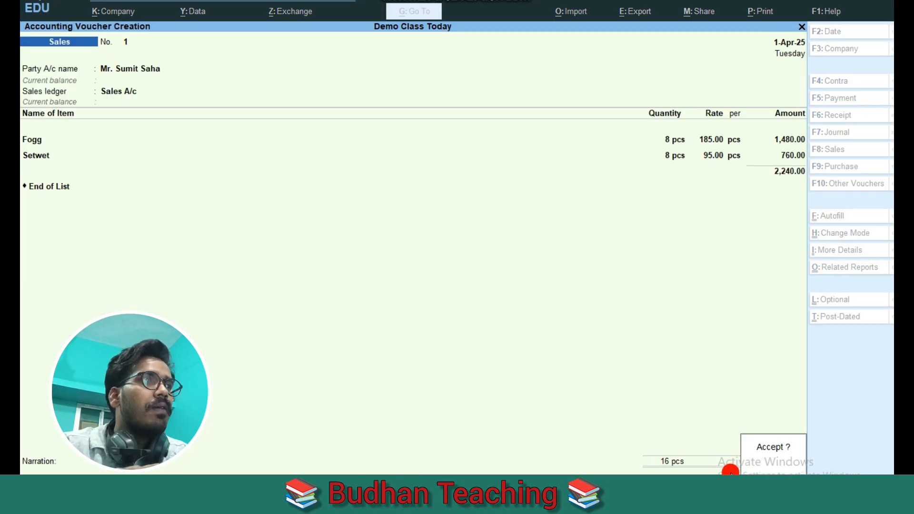
{"action": "key", "text": "Return"}
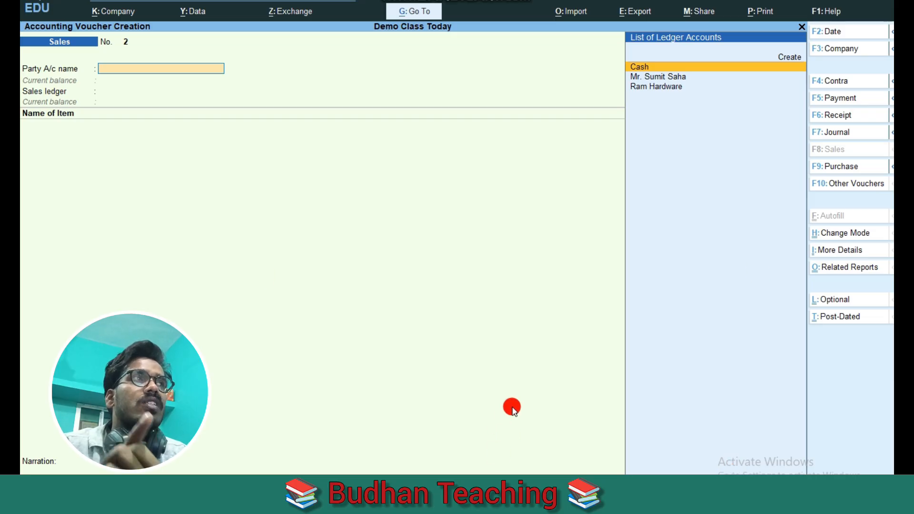
Show the inactive voucher types and switch voucher entry to a new Credit Note.
{"action": "left_click", "coordinate": [834, 187]}
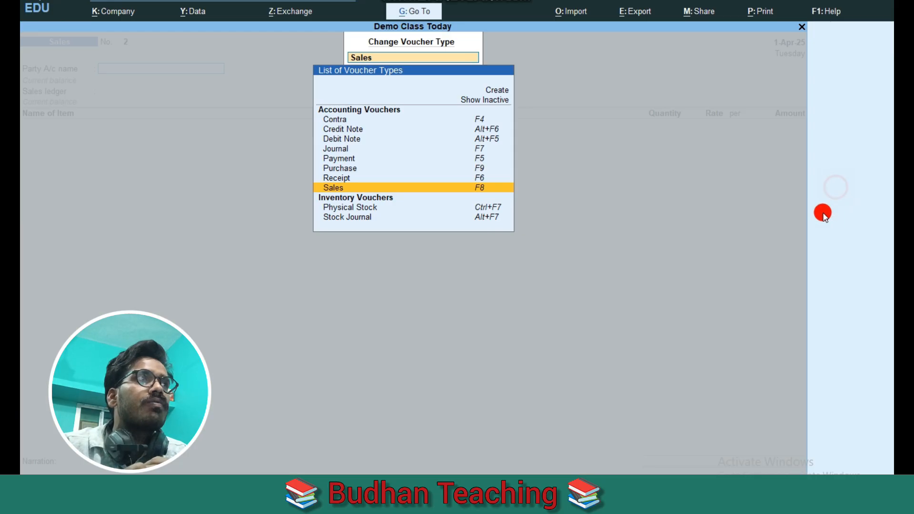
{"action": "left_click", "coordinate": [473, 100]}
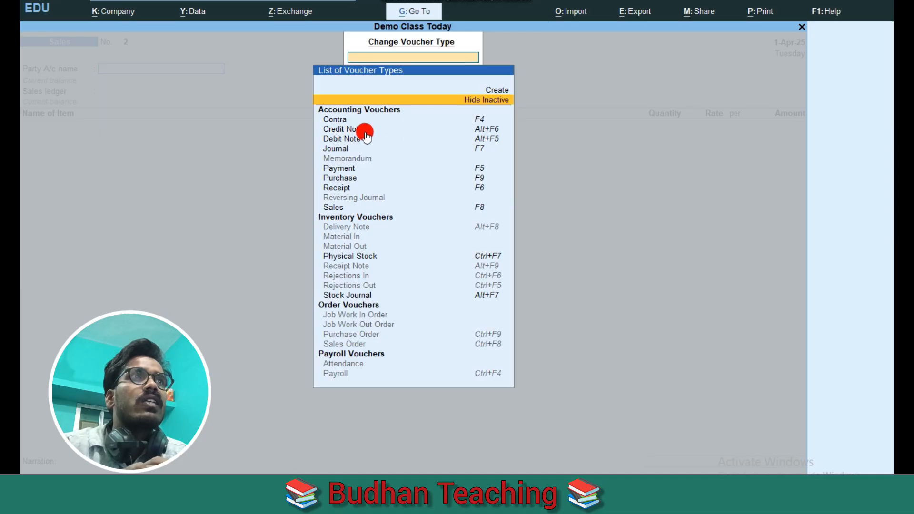
{"action": "left_click", "coordinate": [477, 126]}
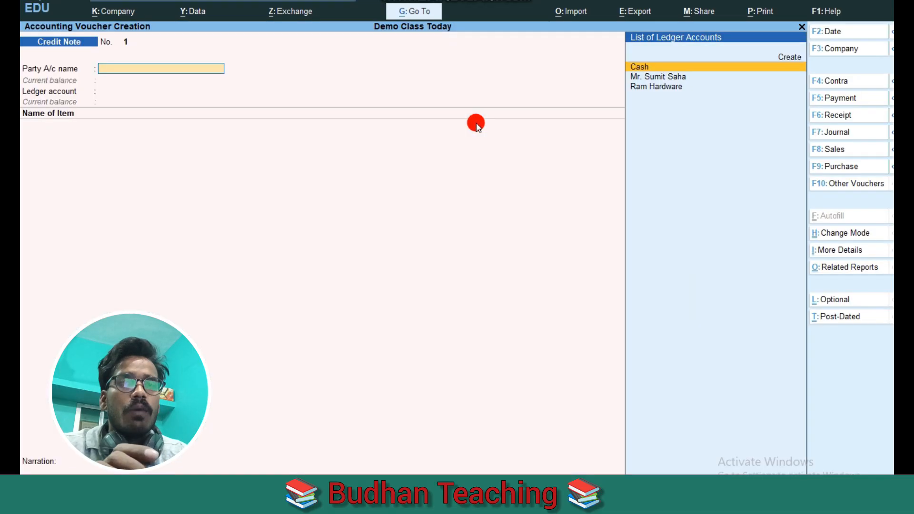
Select the customer's ledger account as the credit note's party and open its receipt details.
{"action": "key", "text": "Down"}
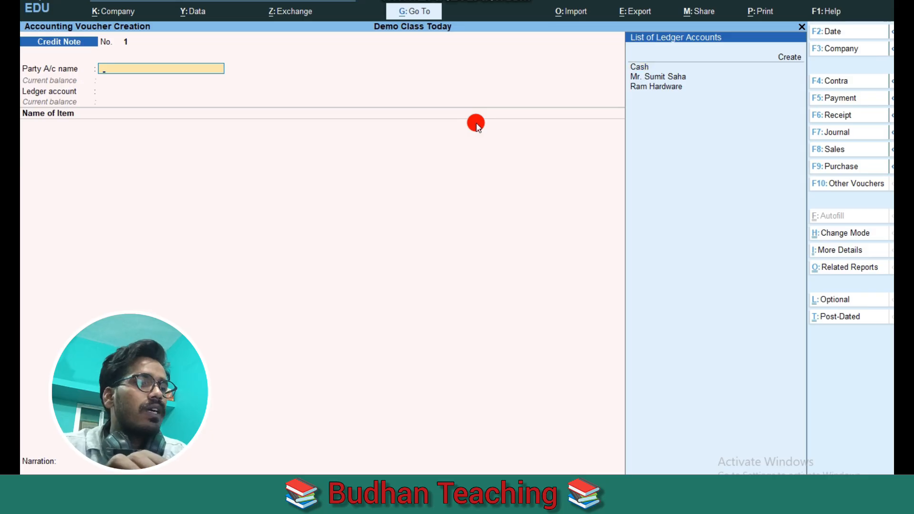
{"action": "key", "text": "Down"}
{"action": "key", "text": "Return"}
{"action": "key", "text": "Return"}
{"action": "key", "text": "Return"}
{"action": "key", "text": "Return"}
{"action": "key", "text": "Return"}
{"action": "key", "text": "Return"}
{"action": "key", "text": "Up"}
{"action": "key", "text": "Up"}
{"action": "key", "text": "Up"}
{"action": "key", "text": "Up"}
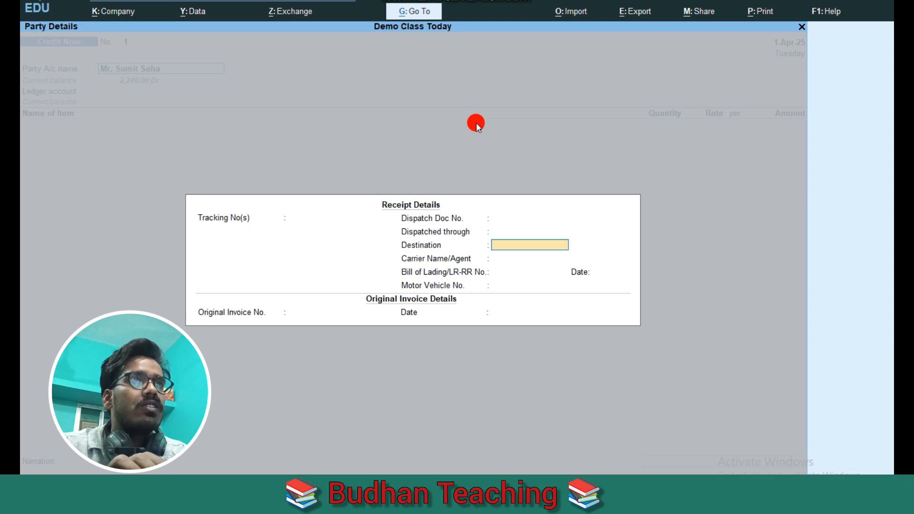
{"action": "key", "text": "Escape"}
{"action": "key", "text": "Return"}
{"action": "key", "text": "Return"}
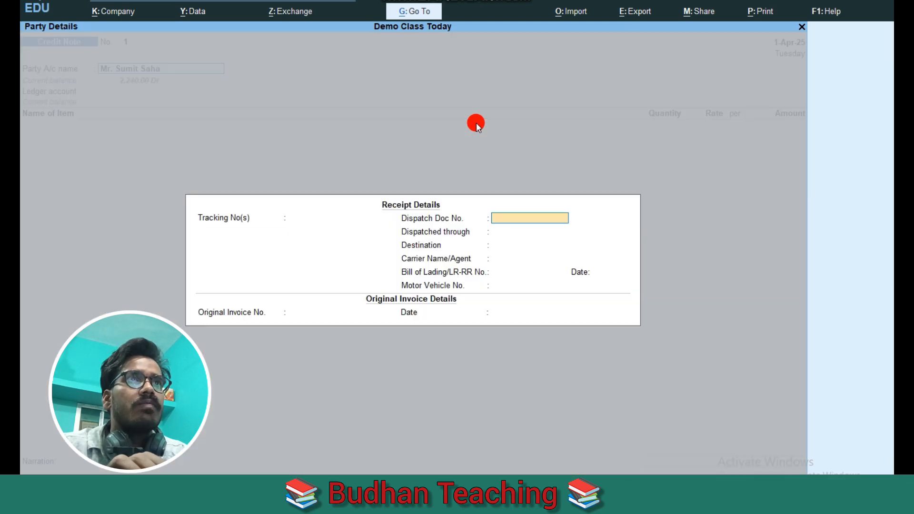
Leave the dispatch fields blank and enter Sale/ret/01 as the original invoice number of the credit note.
{"action": "key", "text": "Return"}
{"action": "key", "text": "Return"}
{"action": "key", "text": "Return"}
{"action": "key", "text": "Return"}
{"action": "key", "text": "Return"}
{"action": "key", "text": "Return"}
{"action": "key", "text": "Return"}
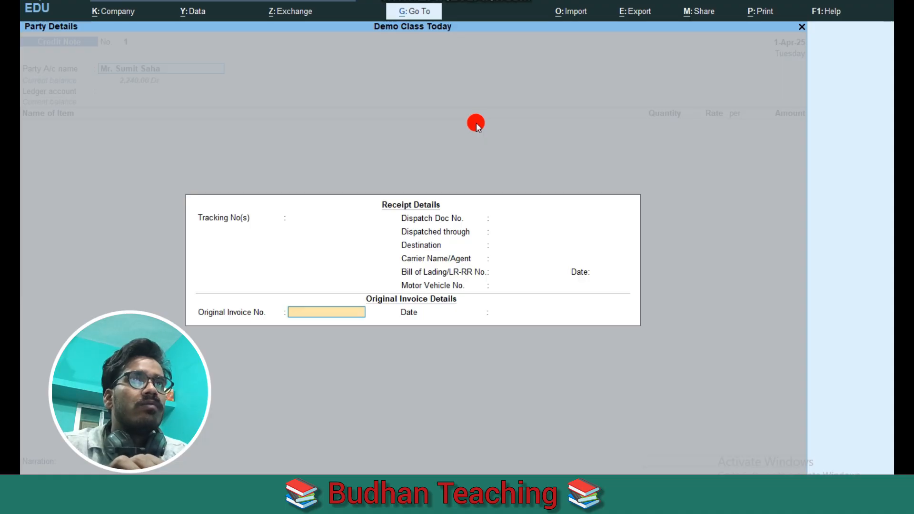
{"action": "type", "text": "Sale"}
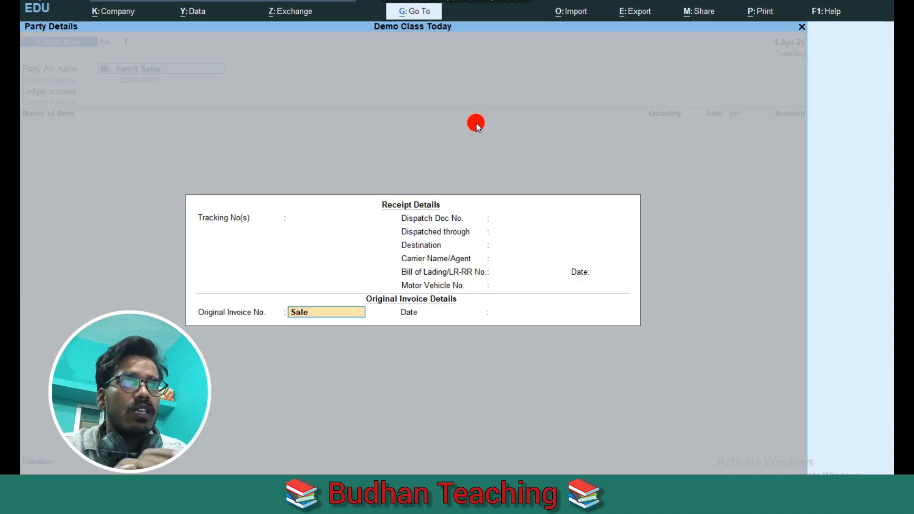
{"action": "type", "text": "/ret/"}
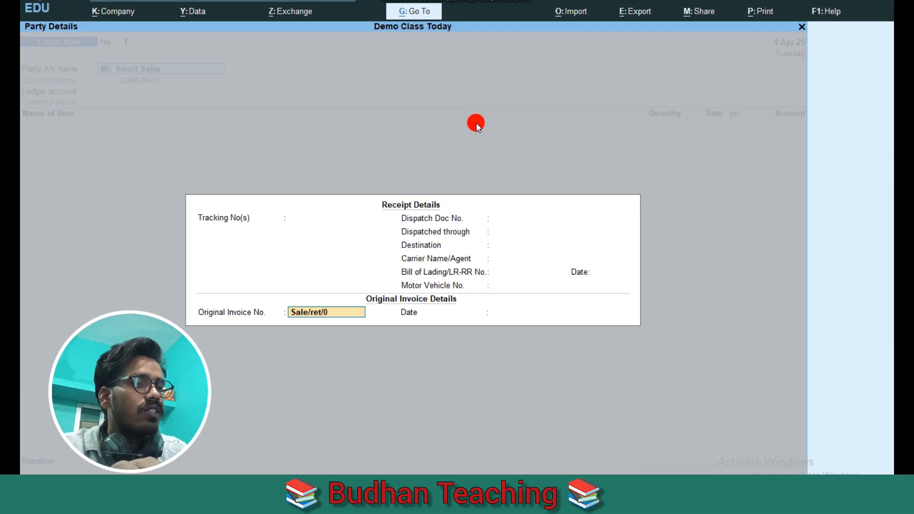
{"action": "type", "text": "01"}
{"action": "key", "text": "Return"}
{"action": "key", "text": "Return"}
Accept the credit note's party details and select Sales Return A/c as the ledger account.
{"action": "key", "text": "Return"}
{"action": "key", "text": "Return"}
{"action": "key", "text": "Return"}
{"action": "key", "text": "Return"}
{"action": "key", "text": "Return"}
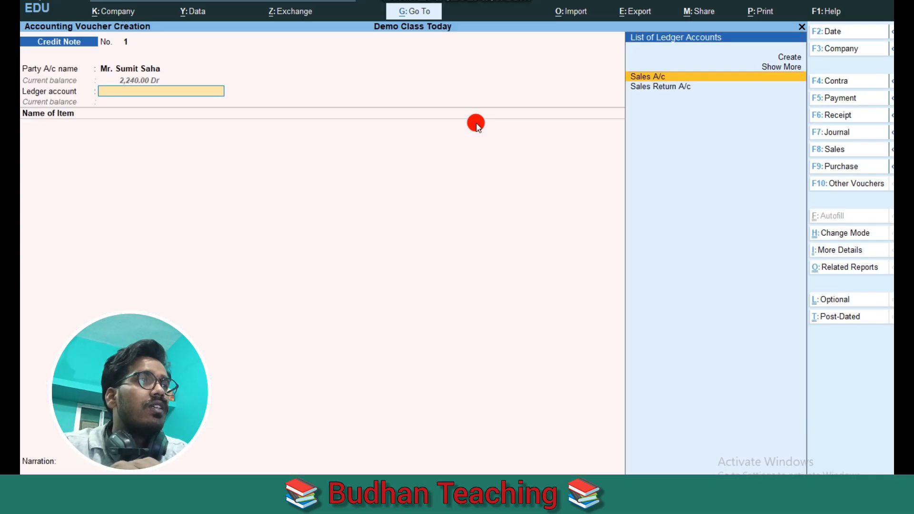
{"action": "key", "text": "Down"}
{"action": "key", "text": "Return"}
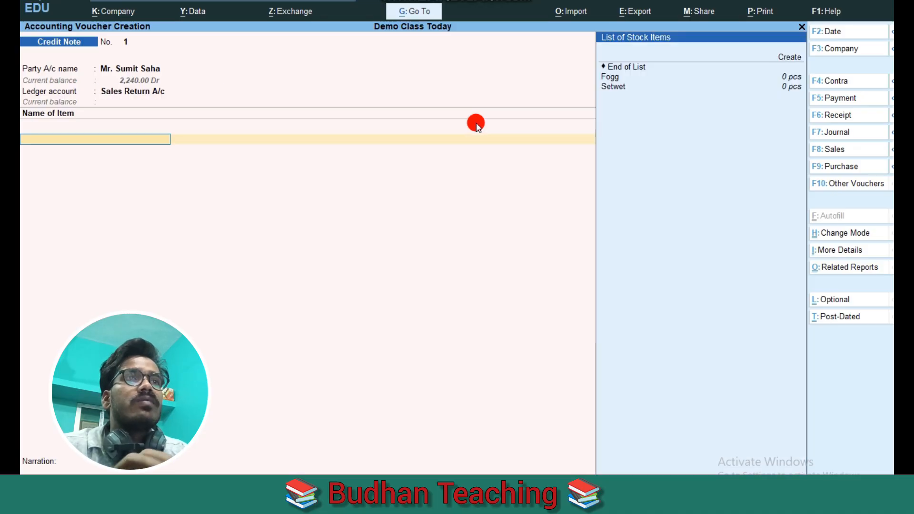
Add the item Fogg to the credit note with quantity 2 pcs, keeping the rate 185.00.
{"action": "key", "text": "Down"}
{"action": "key", "text": "Down"}
{"action": "key", "text": "Return"}
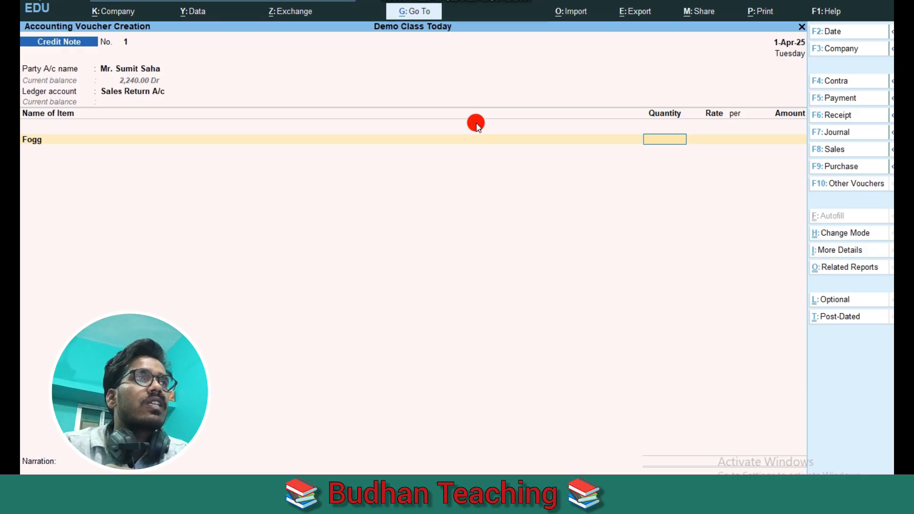
{"action": "type", "text": "2"}
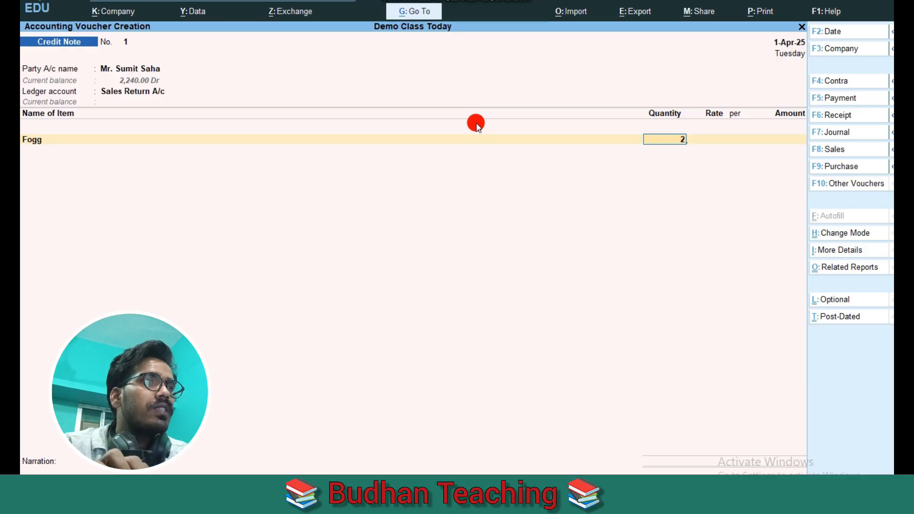
{"action": "key", "text": "Return"}
{"action": "key", "text": "Return"}
{"action": "key", "text": "Return"}
{"action": "key", "text": "Return"}
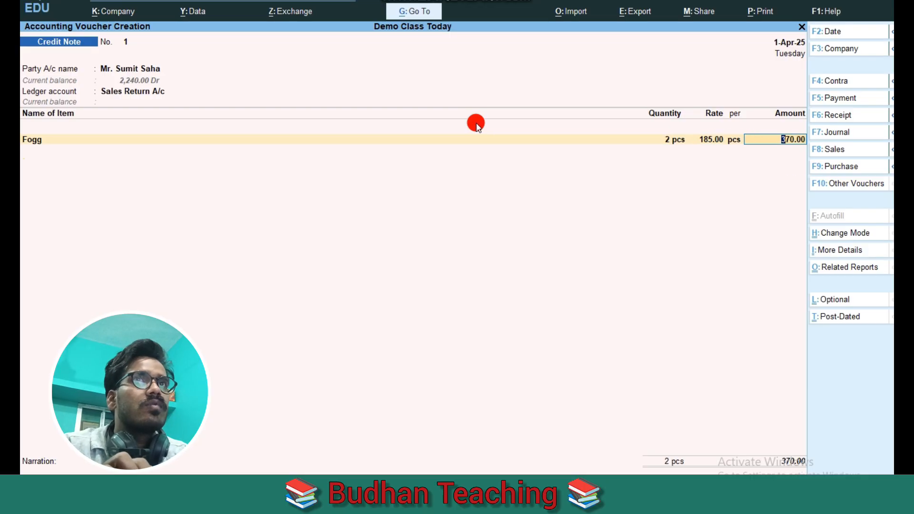
Add the item Setwet to the credit note with quantity 2 pcs, keeping the rate 95.00.
{"action": "key", "text": "Down"}
{"action": "key", "text": "Down"}
{"action": "key", "text": "Return"}
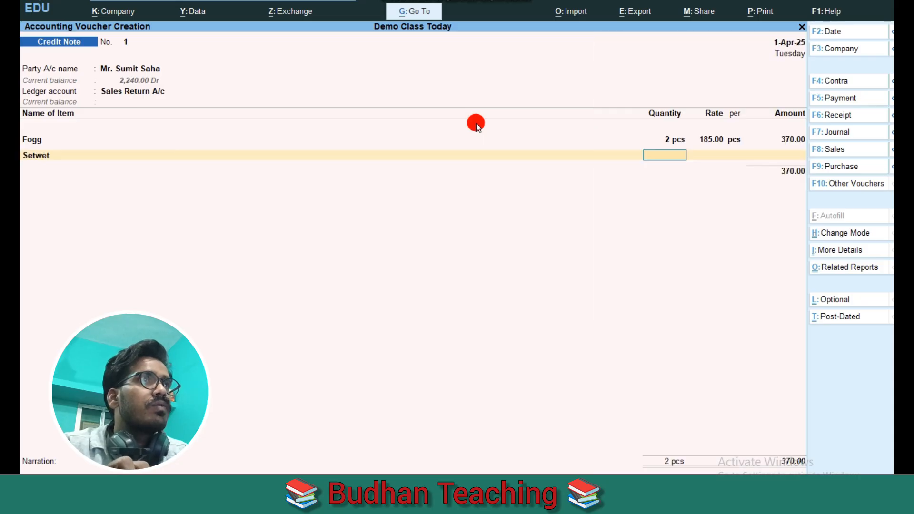
{"action": "type", "text": "2"}
{"action": "key", "text": "Return"}
{"action": "key", "text": "Return"}
{"action": "key", "text": "Return"}
{"action": "key", "text": "Return"}
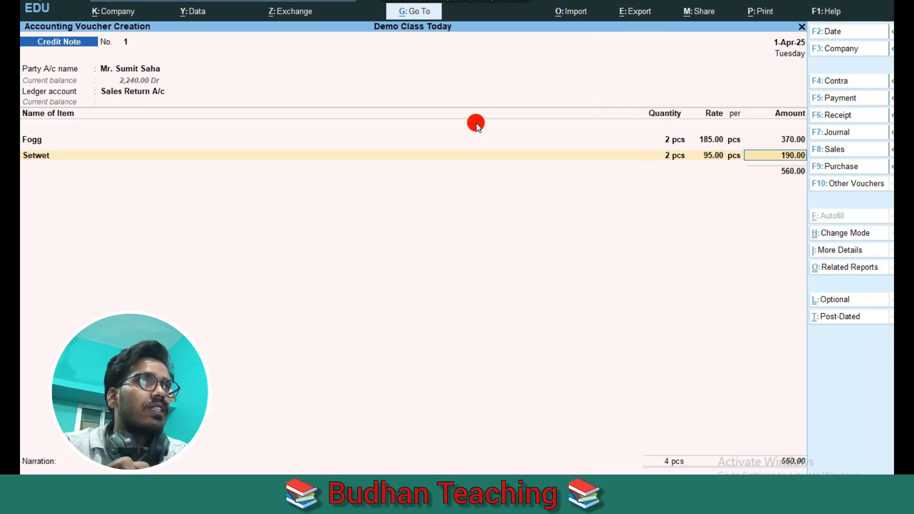
End the item list, allocate the credit note against bill reference 1, and save it before leaving voucher entry.
{"action": "key", "text": "Return"}
{"action": "key", "text": "Return"}
{"action": "key", "text": "Return"}
{"action": "key", "text": "Return"}
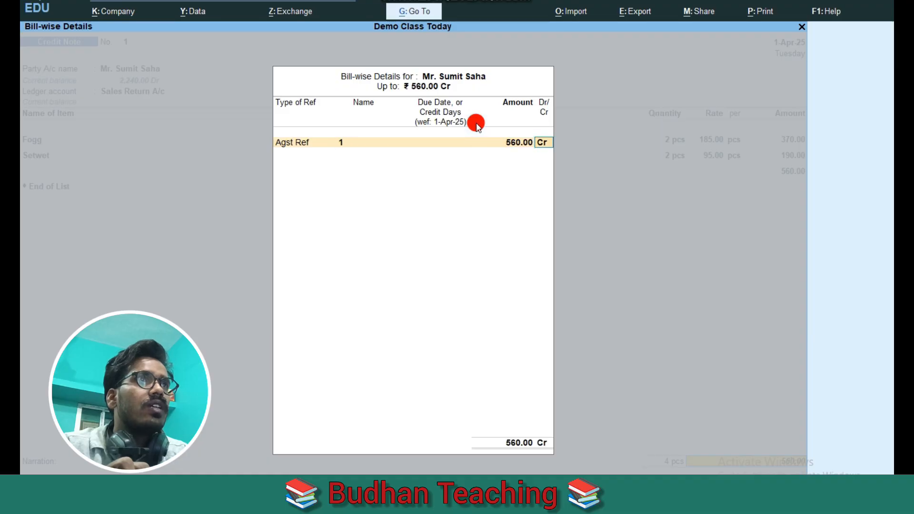
{"action": "key", "text": "Return"}
{"action": "key", "text": "Return"}
{"action": "key", "text": "Return"}
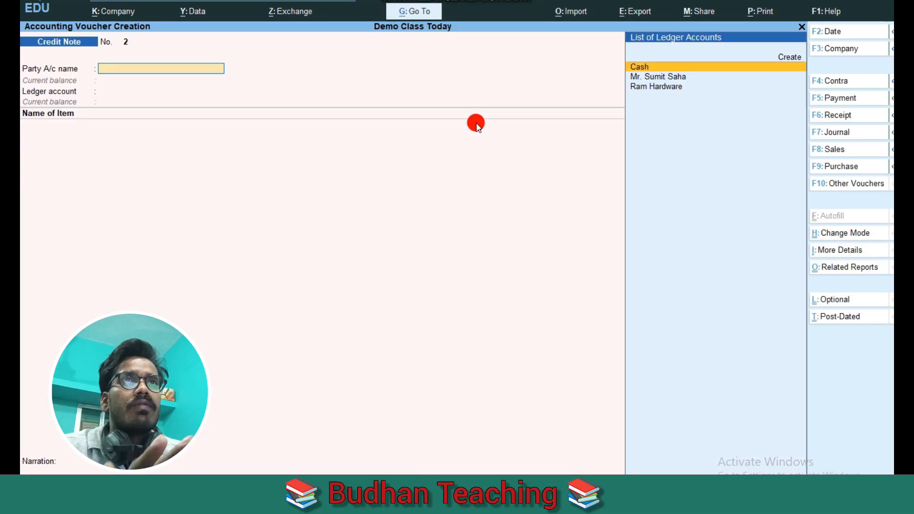
{"action": "key", "text": "Escape"}
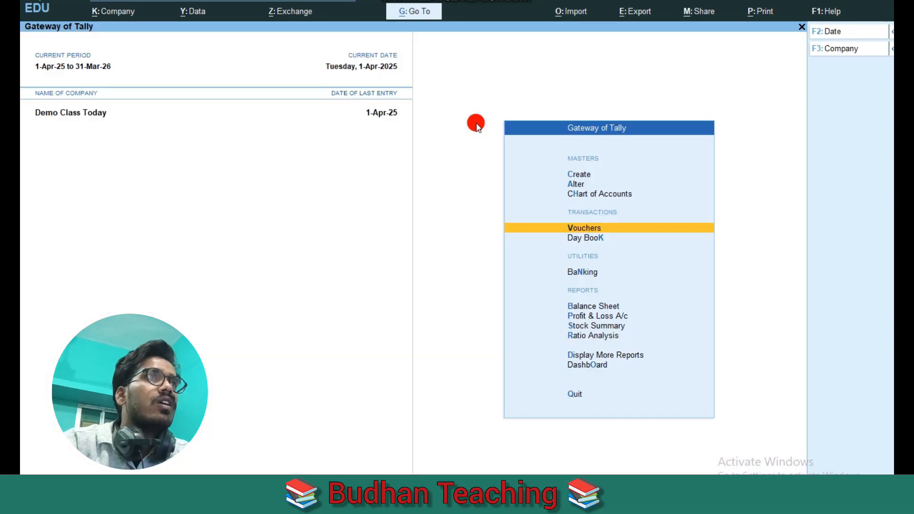
Check the closing stock of Fogg and Setwet in the Stock Summary's Perfume group, and close the report.
{"action": "key", "text": "Down"}
{"action": "key", "text": "Down"}
{"action": "key", "text": "Down"}
{"action": "key", "text": "Down"}
{"action": "key", "text": "Down"}
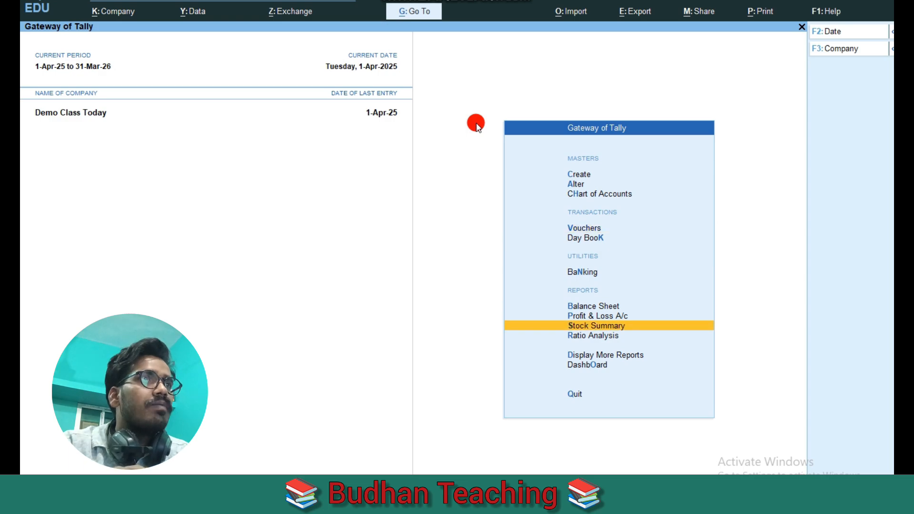
{"action": "key", "text": "Return"}
{"action": "key", "text": "Return"}
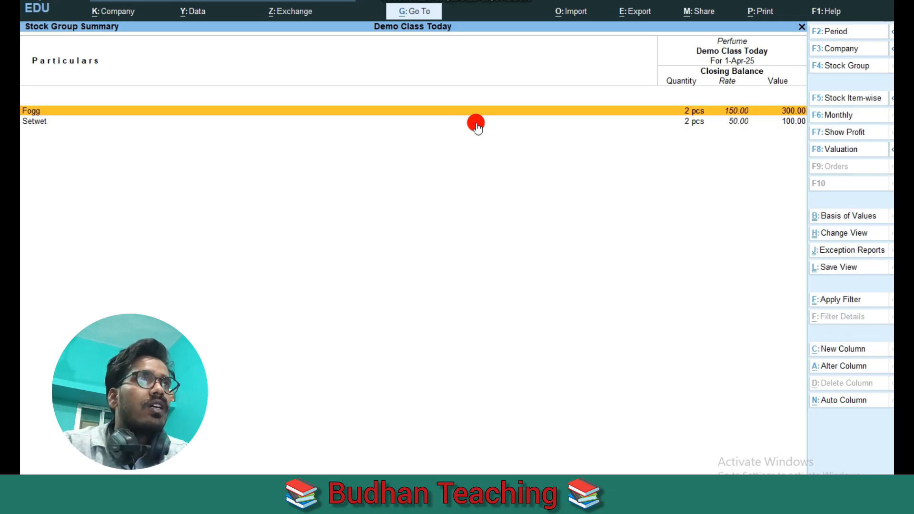
{"action": "key", "text": "Escape"}
{"action": "key", "text": "Escape"}
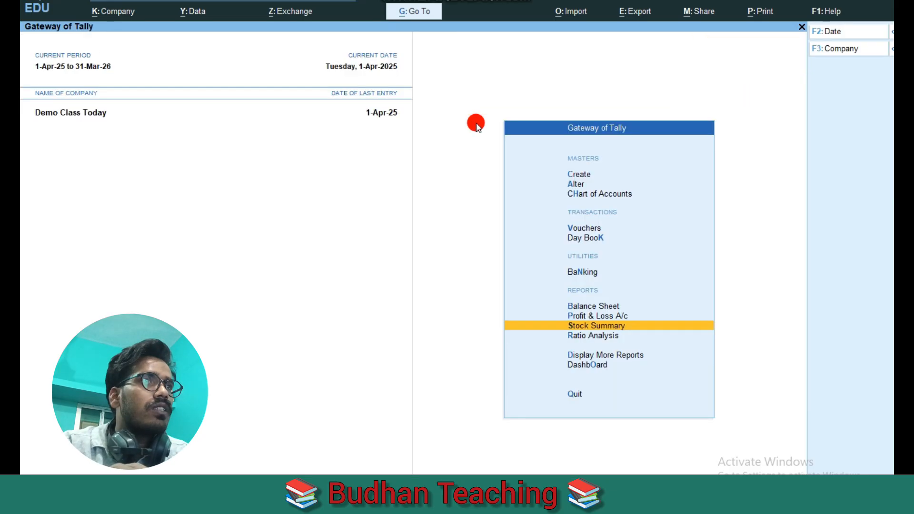
Open the Day Book and review the recorded purchase, sales, debit note and credit note entries.
{"action": "key", "text": "Up"}
{"action": "key", "text": "Up"}
{"action": "key", "text": "Up"}
{"action": "key", "text": "Up"}
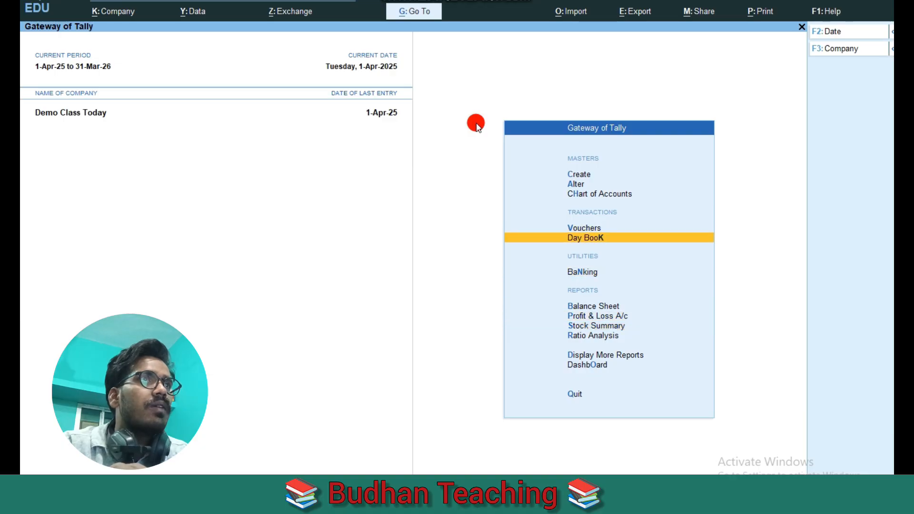
{"action": "key", "text": "Return"}
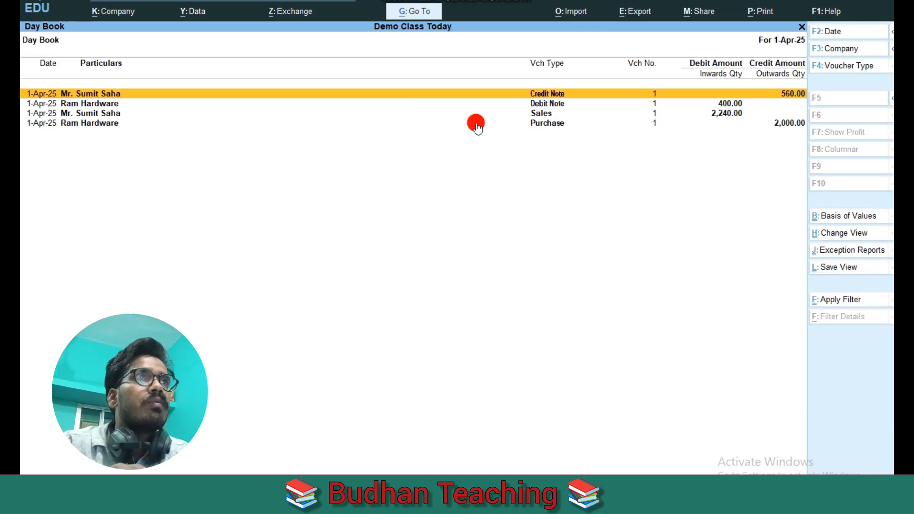
{"action": "key", "text": "Down"}
{"action": "key", "text": "Down"}
{"action": "key", "text": "Down"}
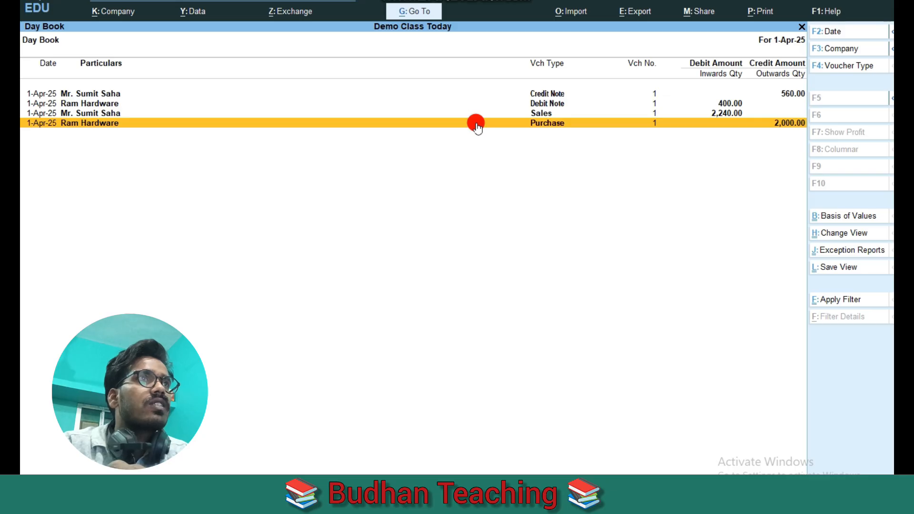
{"action": "key", "text": "Up"}
{"action": "key", "text": "Up"}
{"action": "key", "text": "Up"}
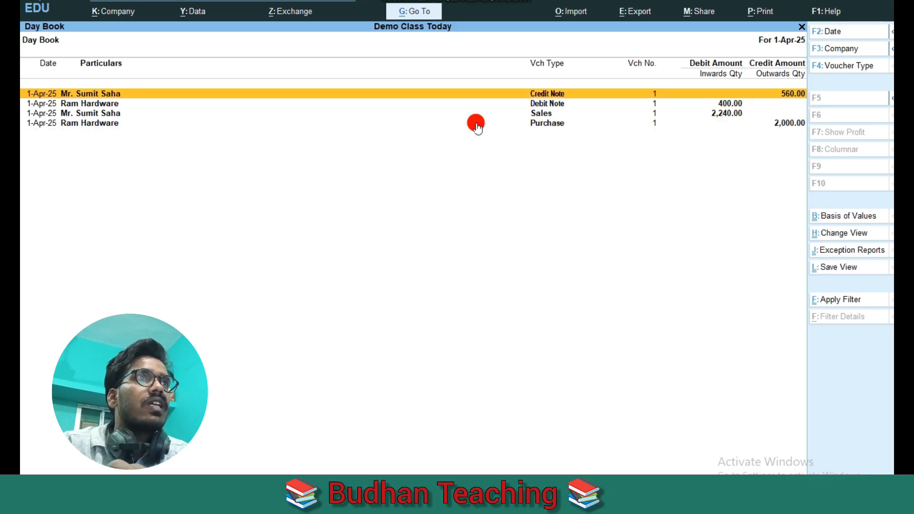